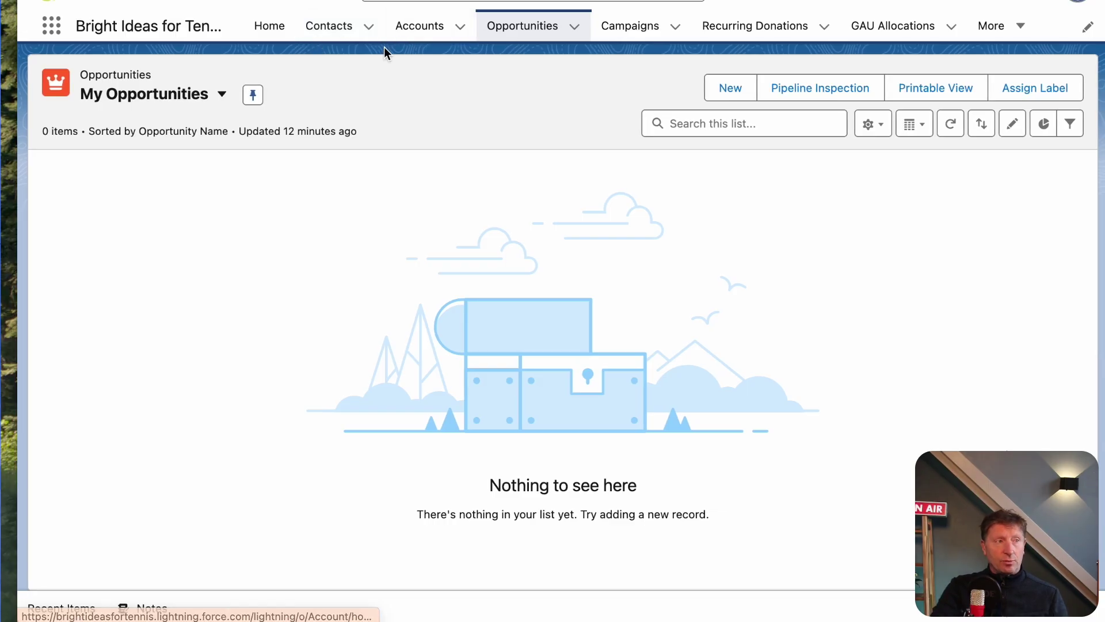
# Start a new opportunity named "Tennis with Autism" and set its type to Major Gift.
pyautogui.click(731, 91)
pyautogui.click(346, 195)
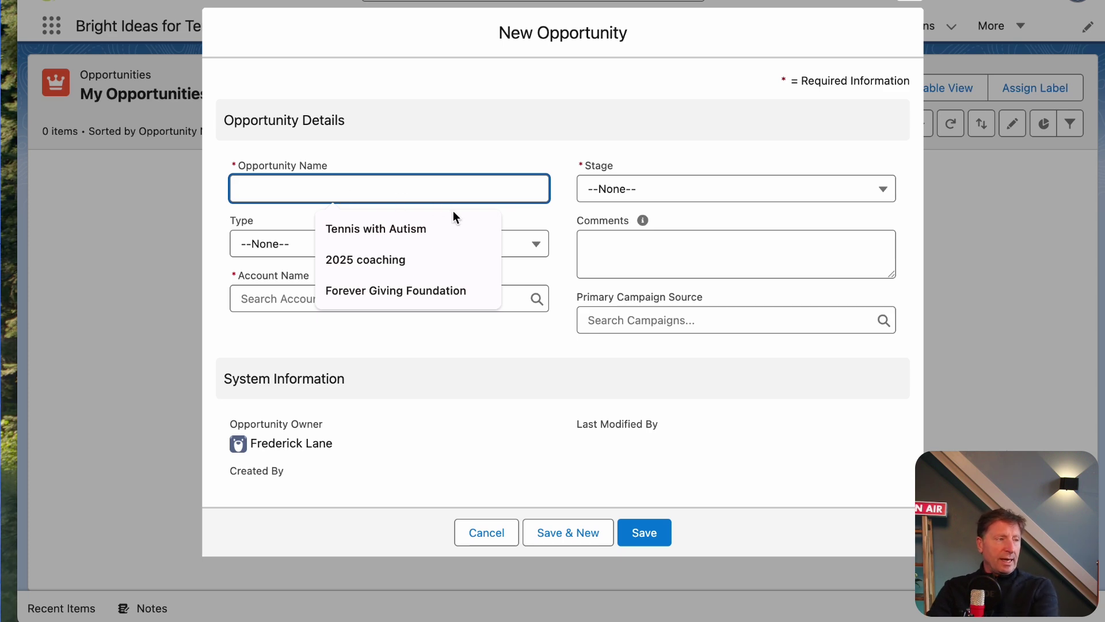
pyautogui.click(343, 230)
pyautogui.click(332, 254)
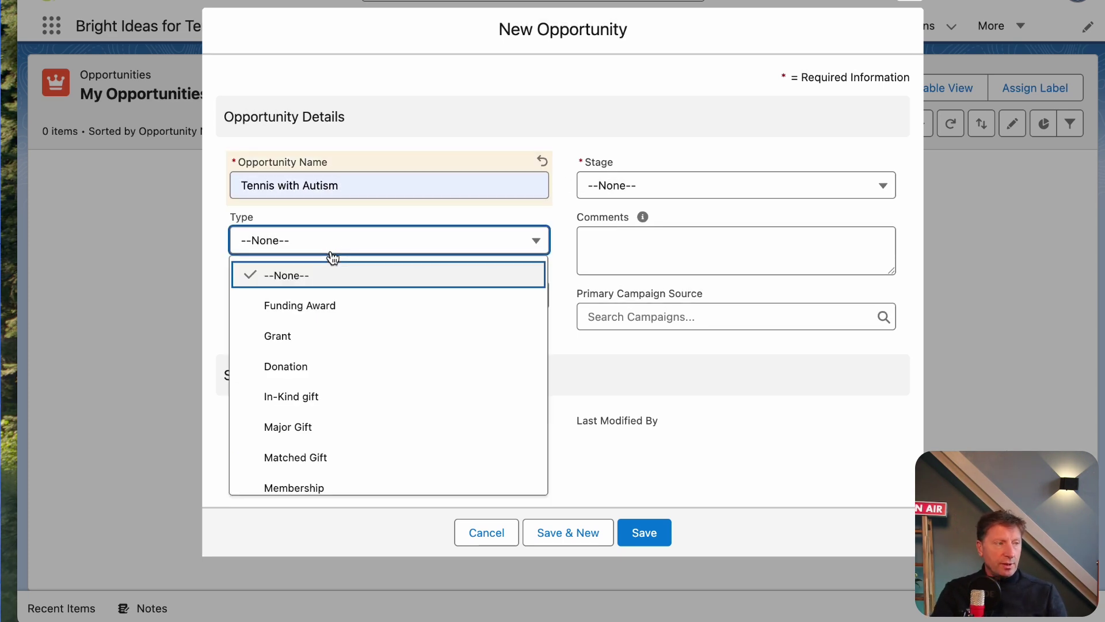
pyautogui.click(311, 429)
# Assign the new opportunity to the Forever Giving Foundation account and set its amount to 5000.
pyautogui.click(257, 350)
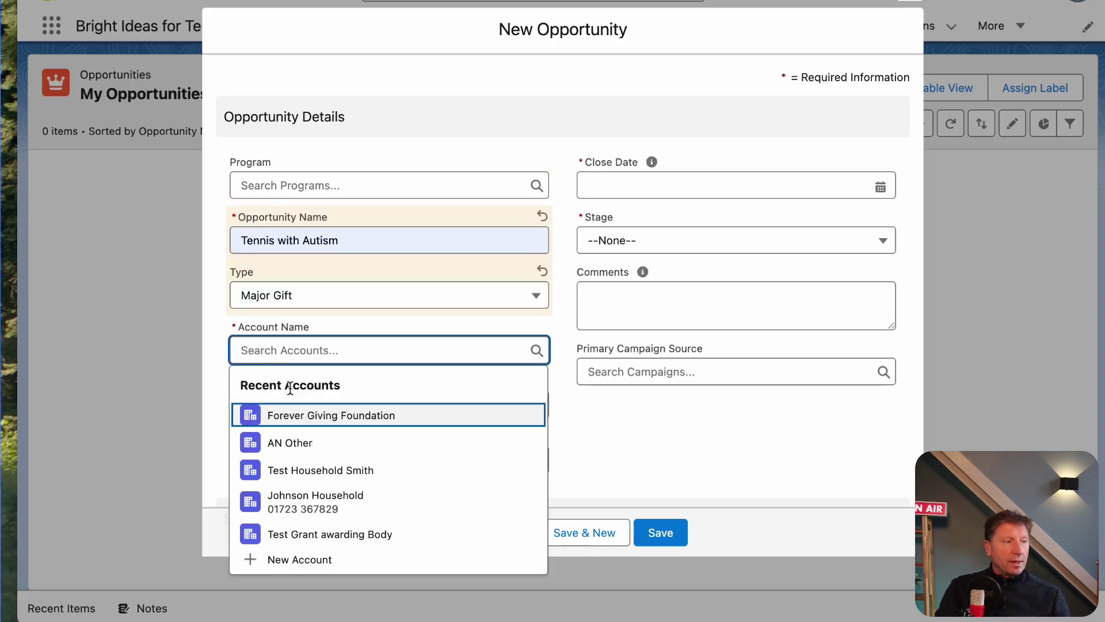
pyautogui.click(300, 418)
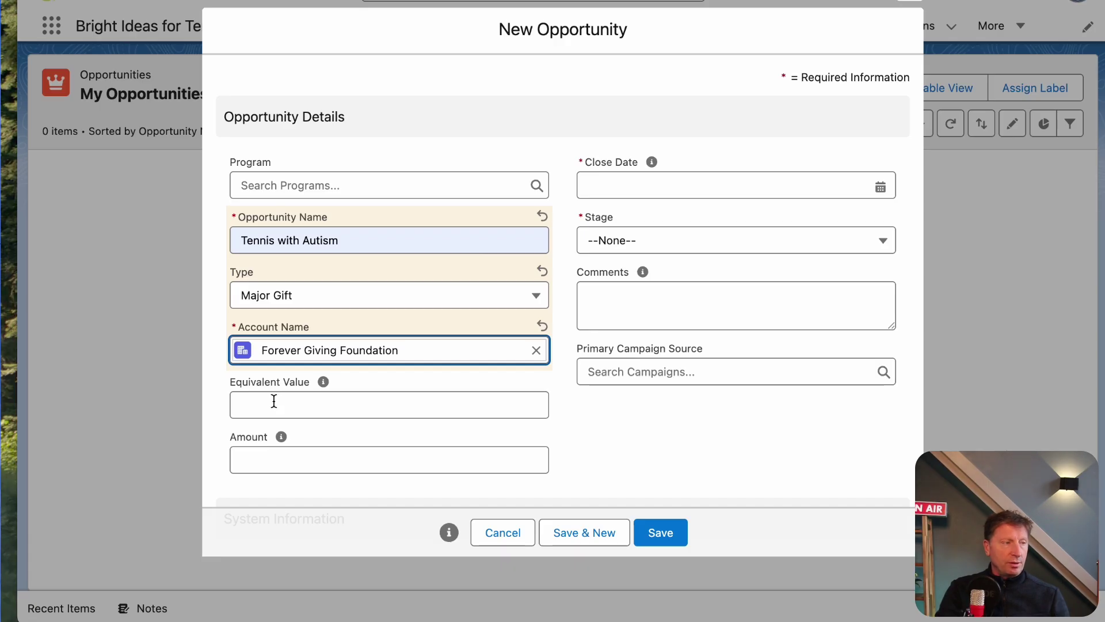
pyautogui.click(263, 456)
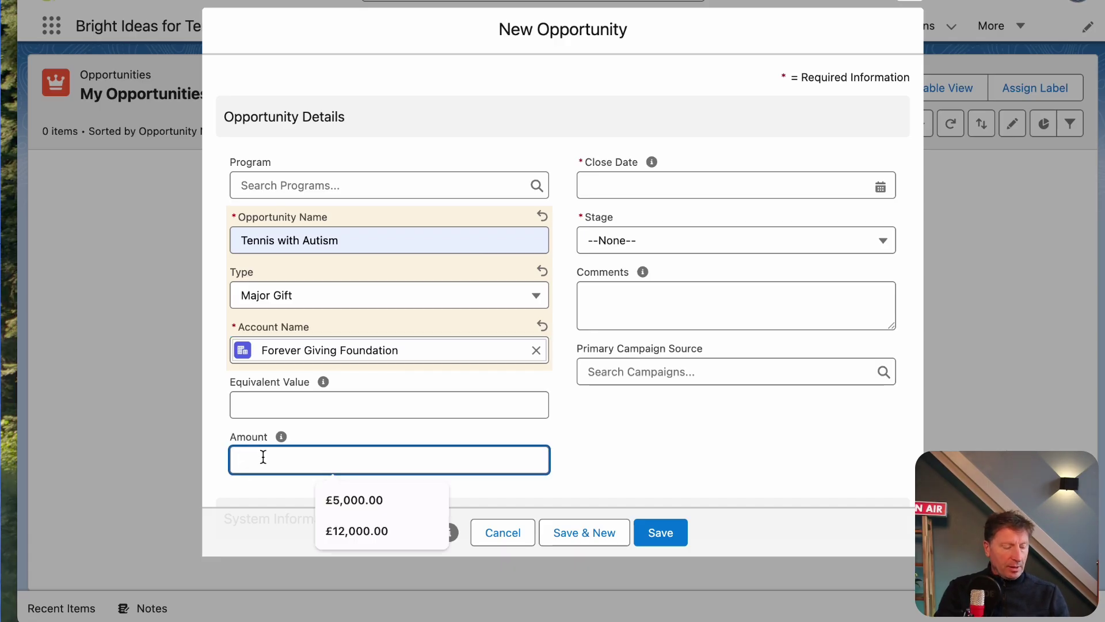
pyautogui.write('5000')
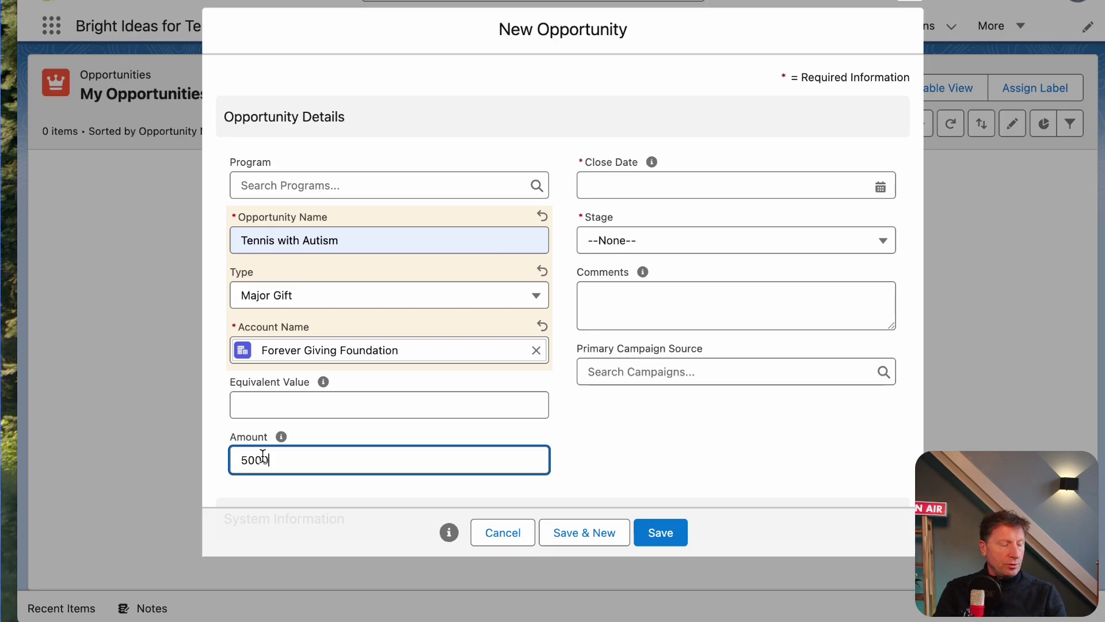
pyautogui.press('Tab')
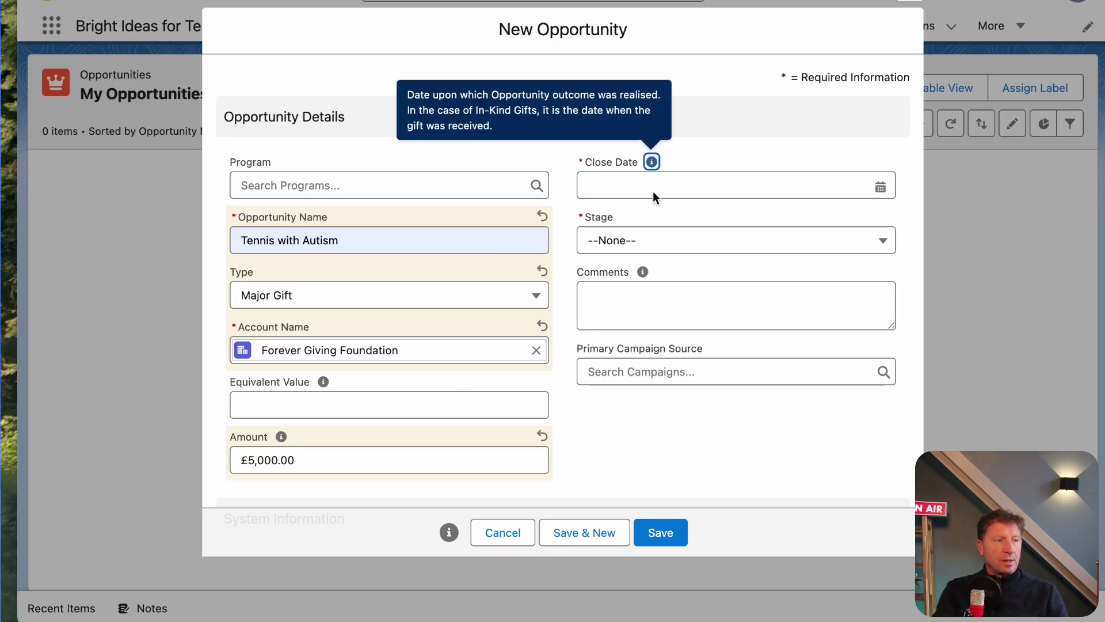
# Set the opportunity's close date to 21/01/2026 and its stage to Closed Won, and save the record.
pyautogui.click(627, 186)
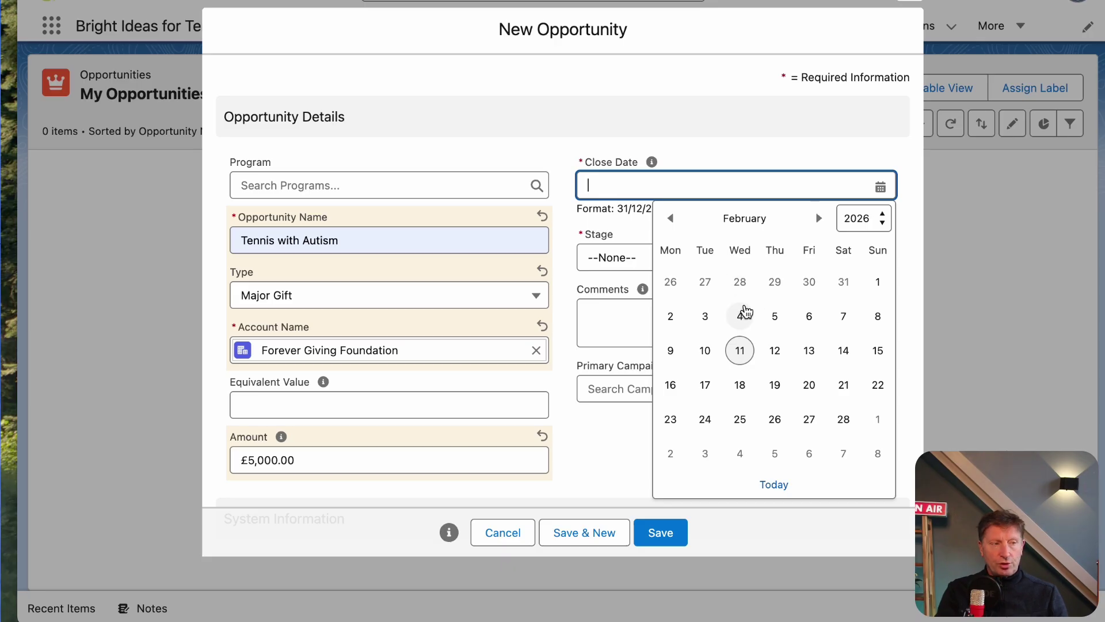
pyautogui.click(671, 219)
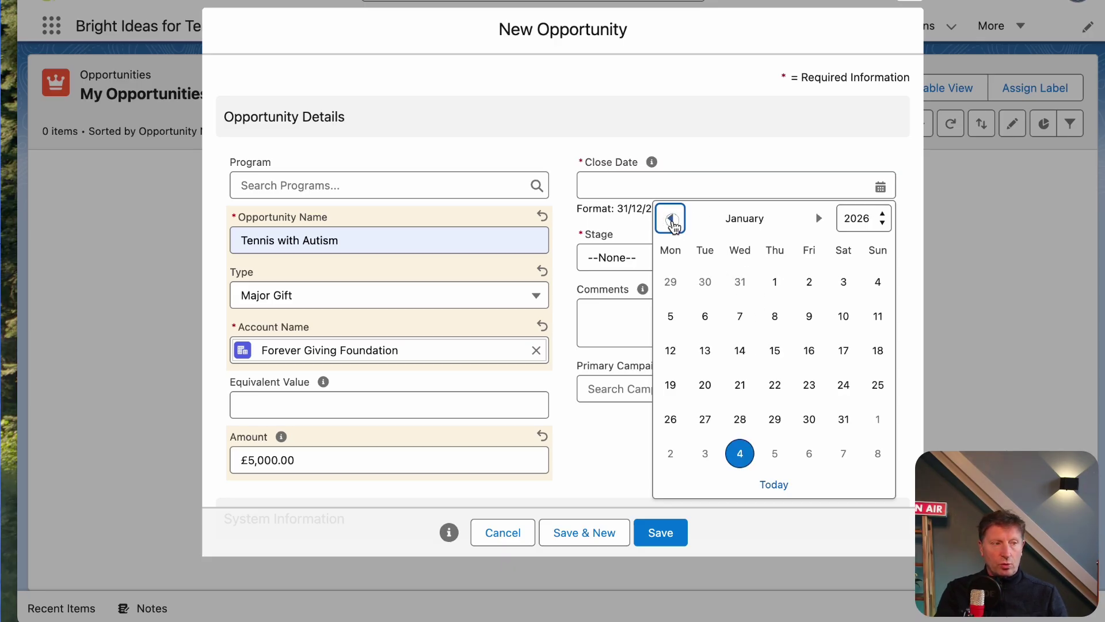
pyautogui.click(740, 384)
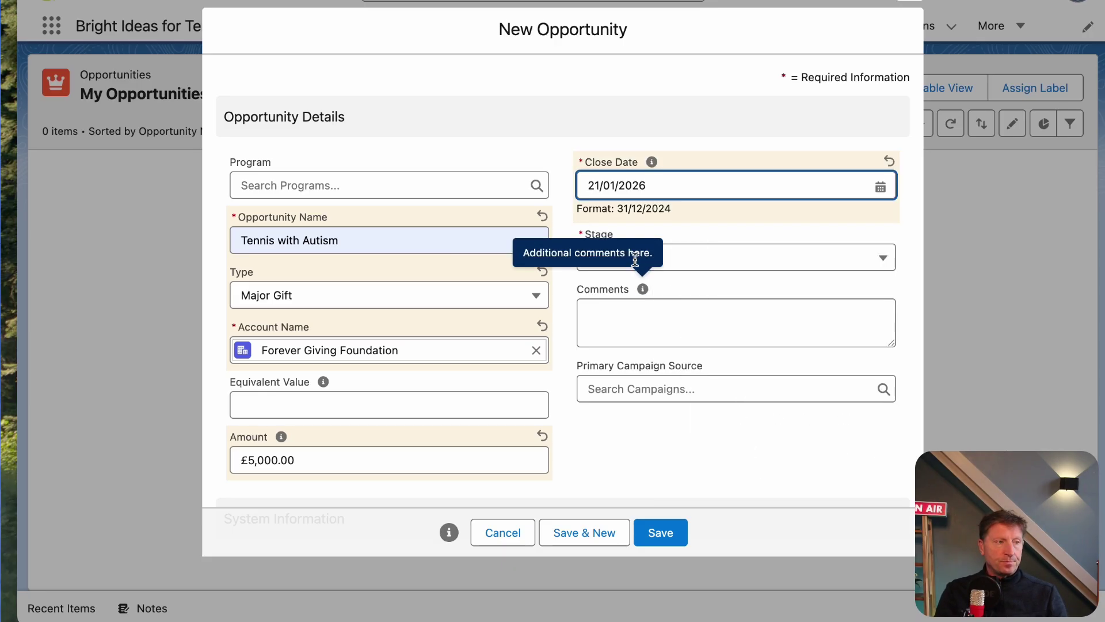
pyautogui.click(718, 263)
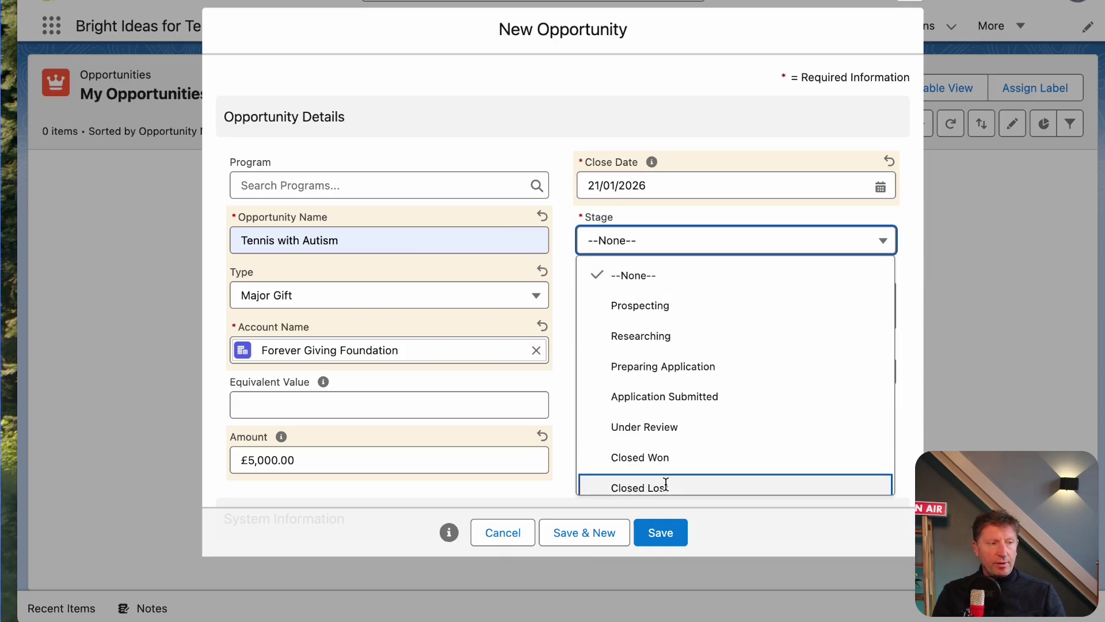
pyautogui.click(665, 464)
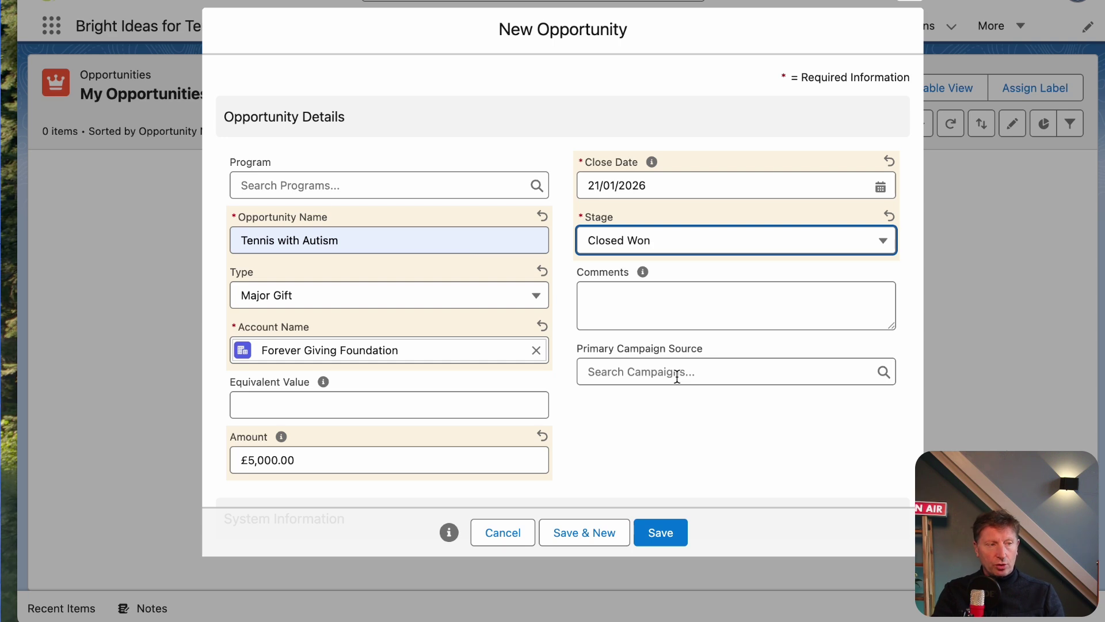
pyautogui.click(661, 534)
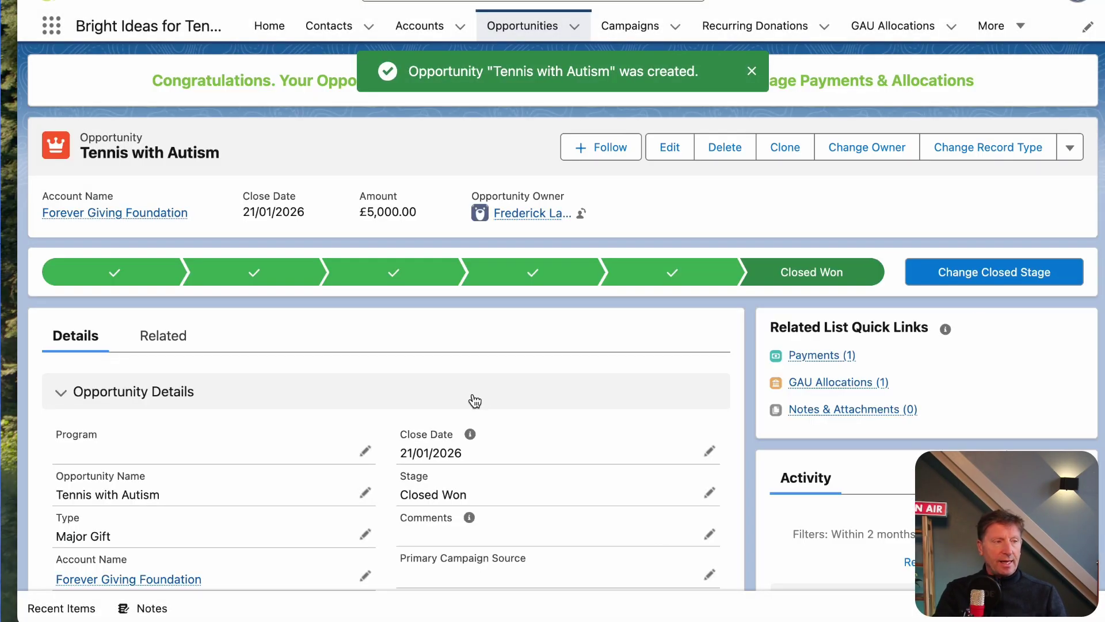
# Edit the opportunity's funding information and set its program to Sport for All.
pyautogui.scroll(-1, 476, 395)
pyautogui.scroll(1, 540, 403)
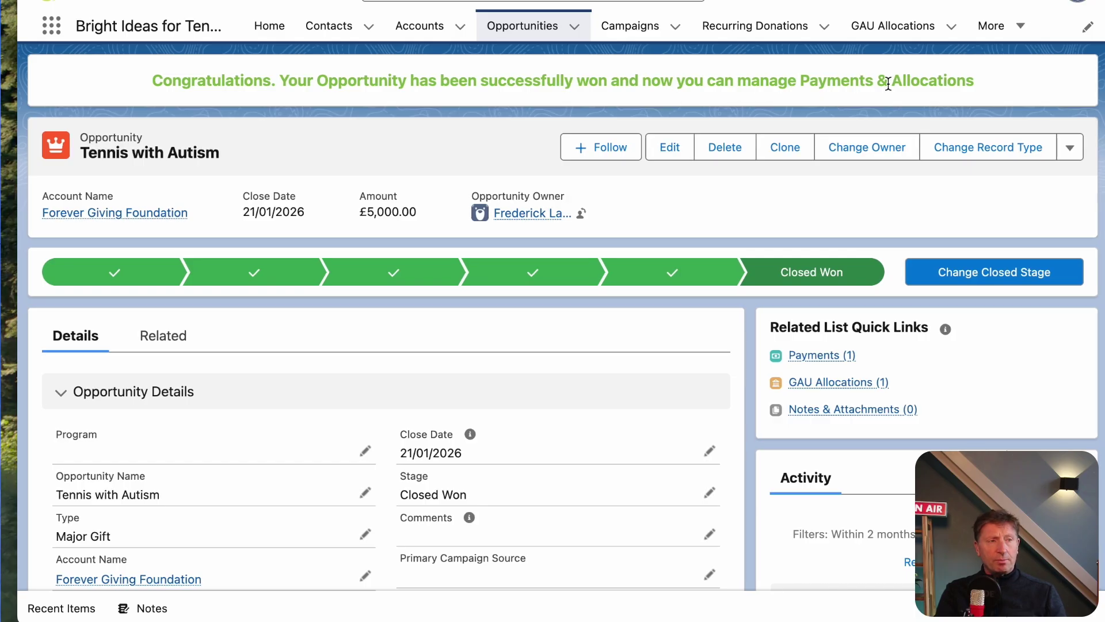
pyautogui.scroll(-2, 581, 402)
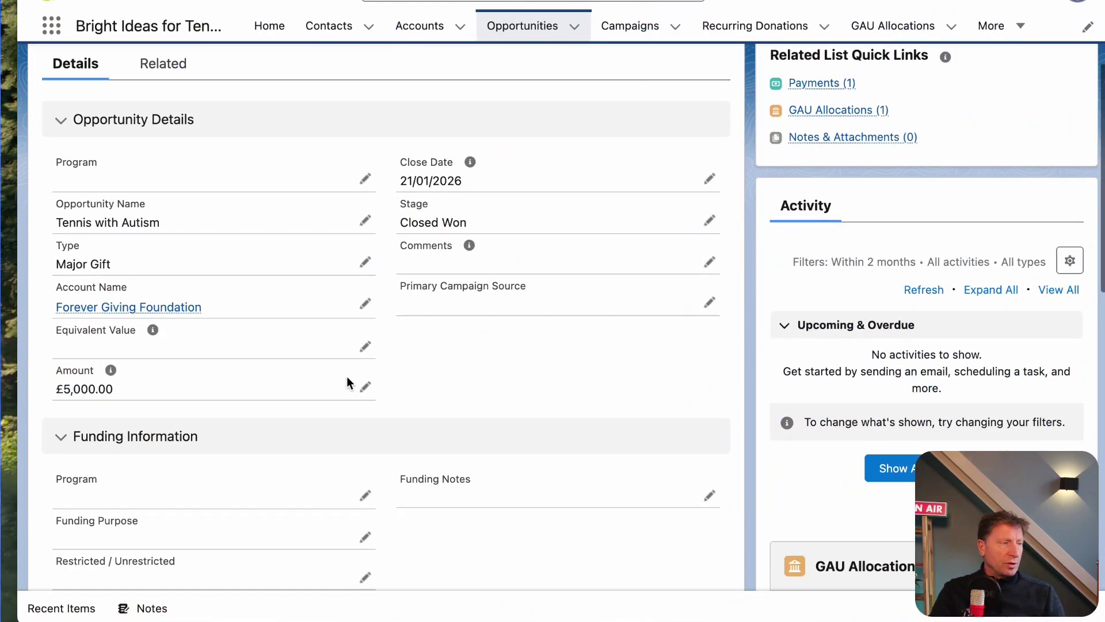
pyautogui.scroll(-3, 346, 375)
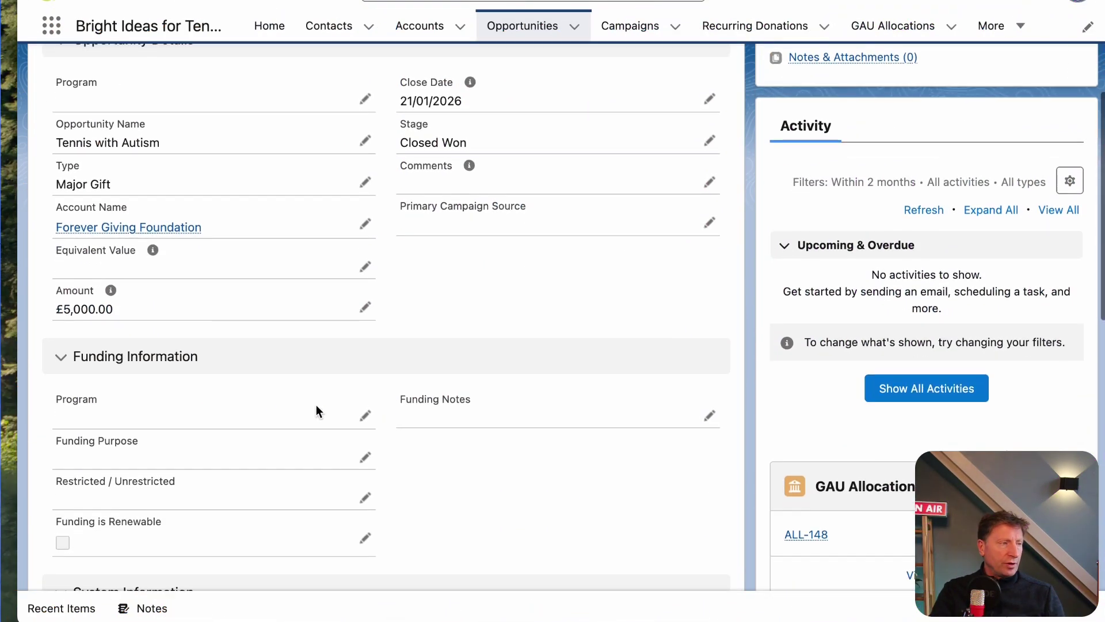
pyautogui.click(365, 415)
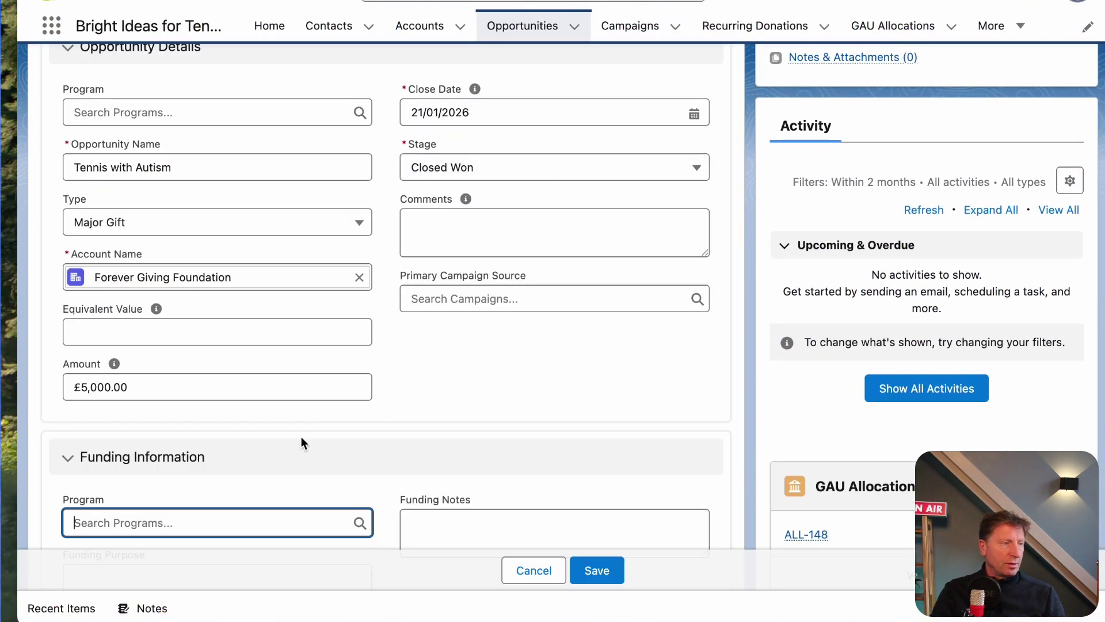
pyautogui.click(233, 523)
pyautogui.scroll(-3, 285, 458)
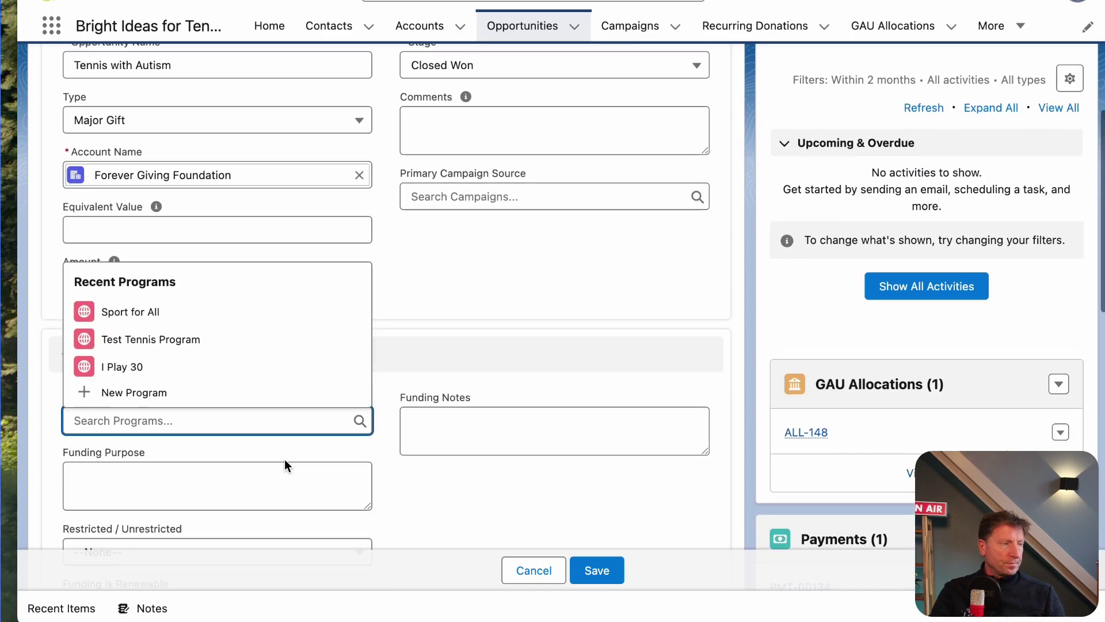
pyautogui.click(161, 313)
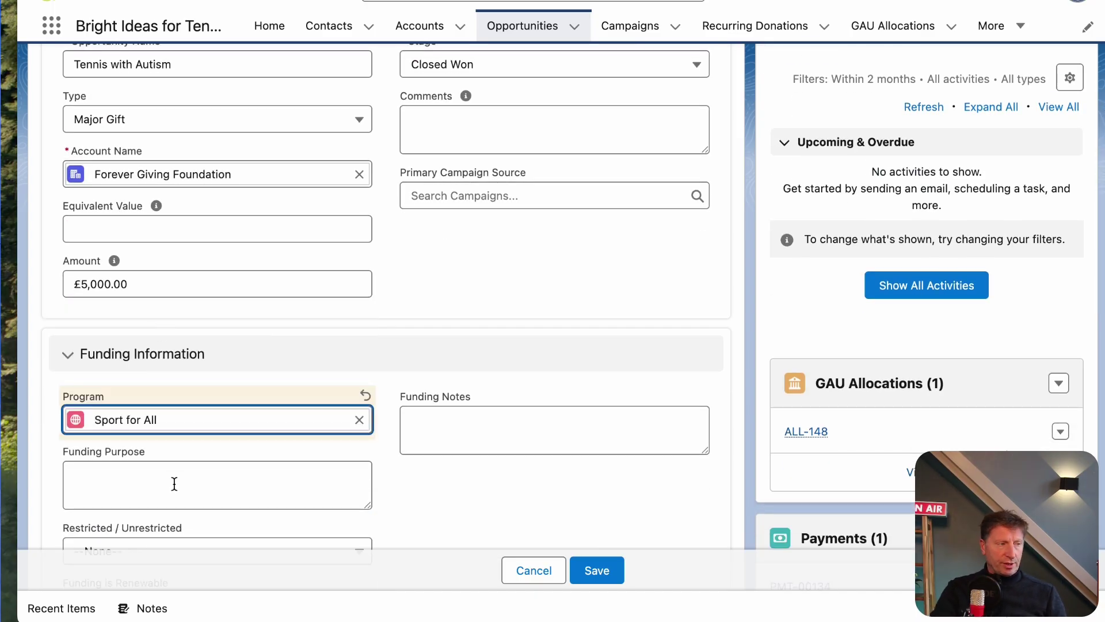
# Enter "Tennis for autism" as the opportunity's funding purpose.
pyautogui.scroll(-3, 173, 480)
pyautogui.click(103, 357)
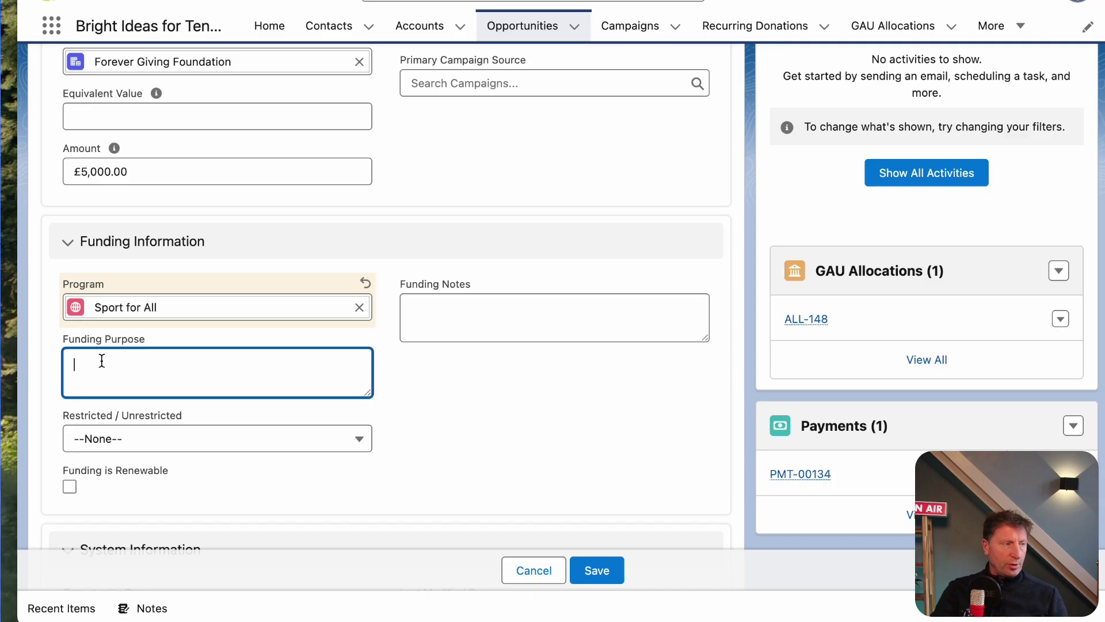
pyautogui.write('Te')
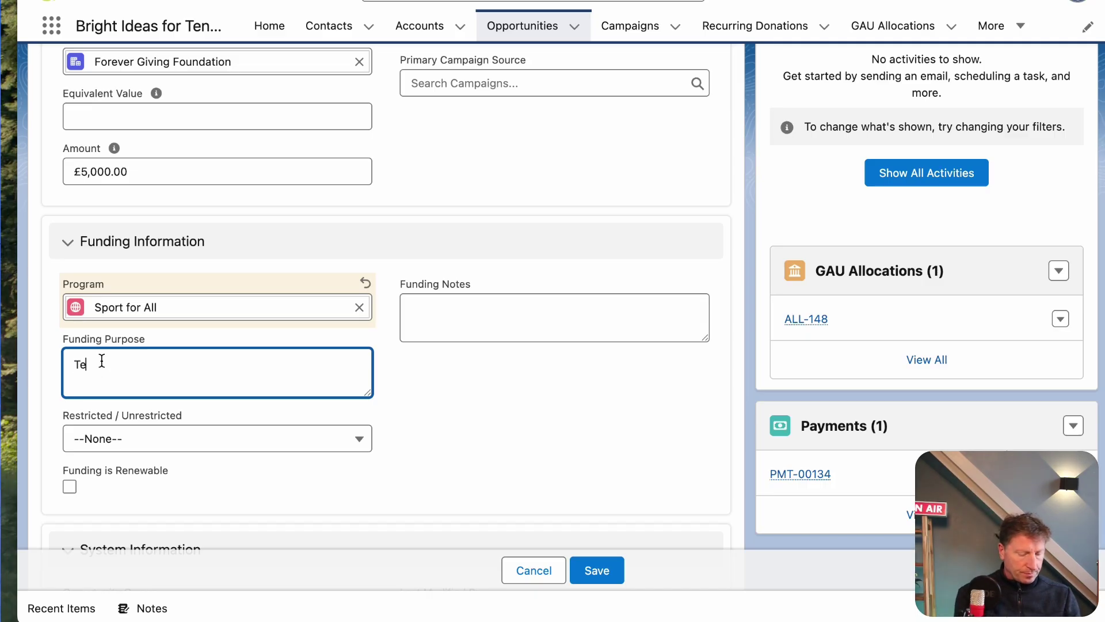
pyautogui.write('nnis for')
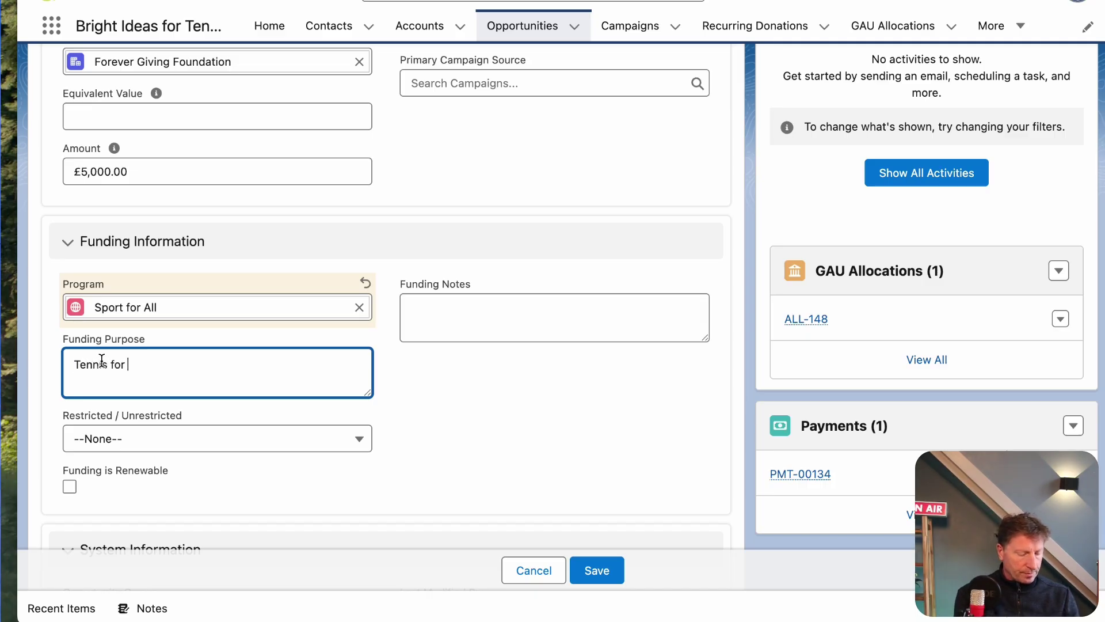
pyautogui.write(' autism')
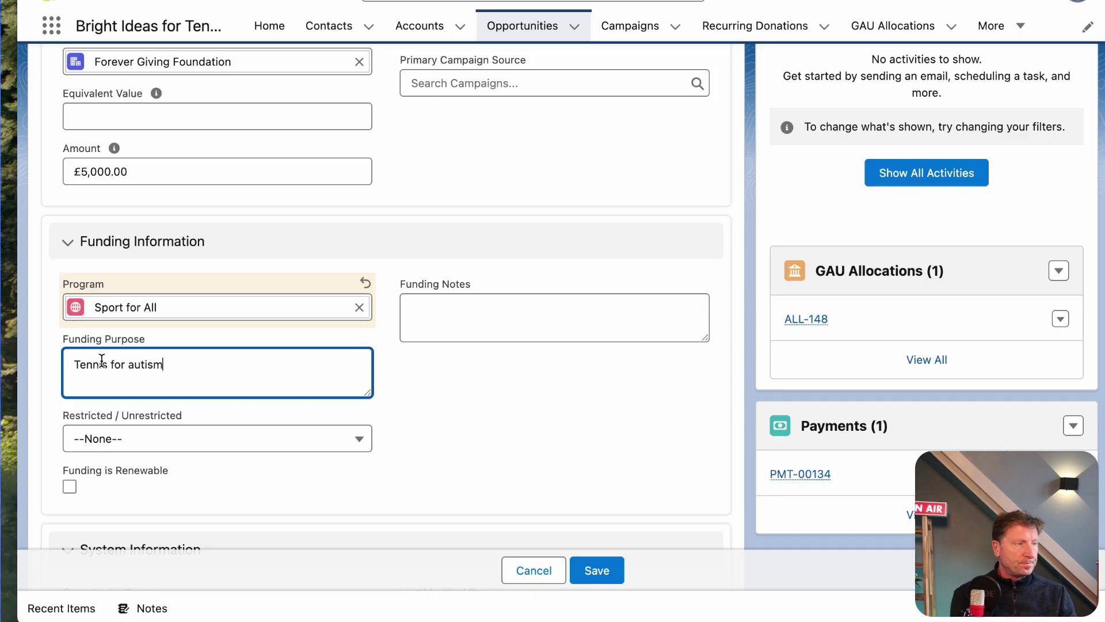
# Mark the funding as Unrestricted and save the opportunity's changes.
pyautogui.click(95, 443)
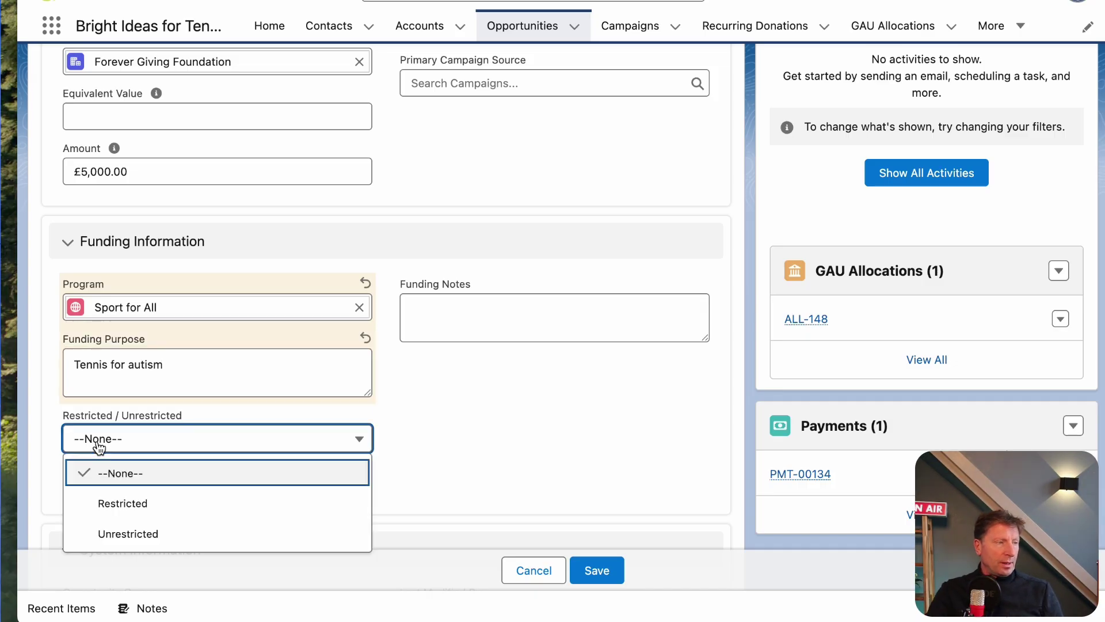
pyautogui.click(129, 531)
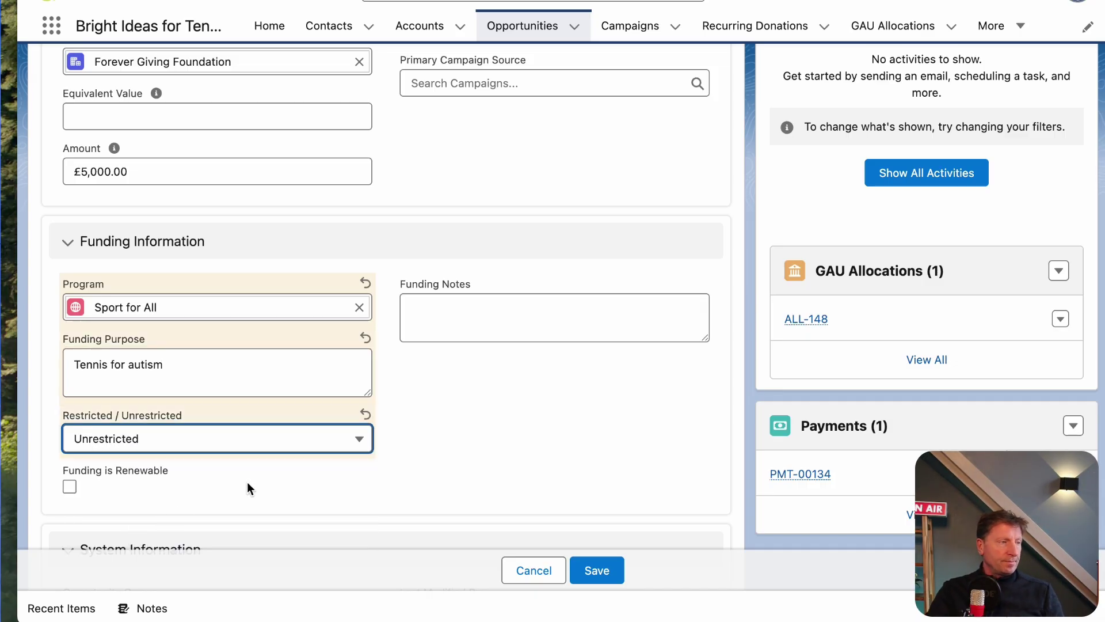
pyautogui.scroll(-2, 247, 478)
pyautogui.scroll(4, 421, 357)
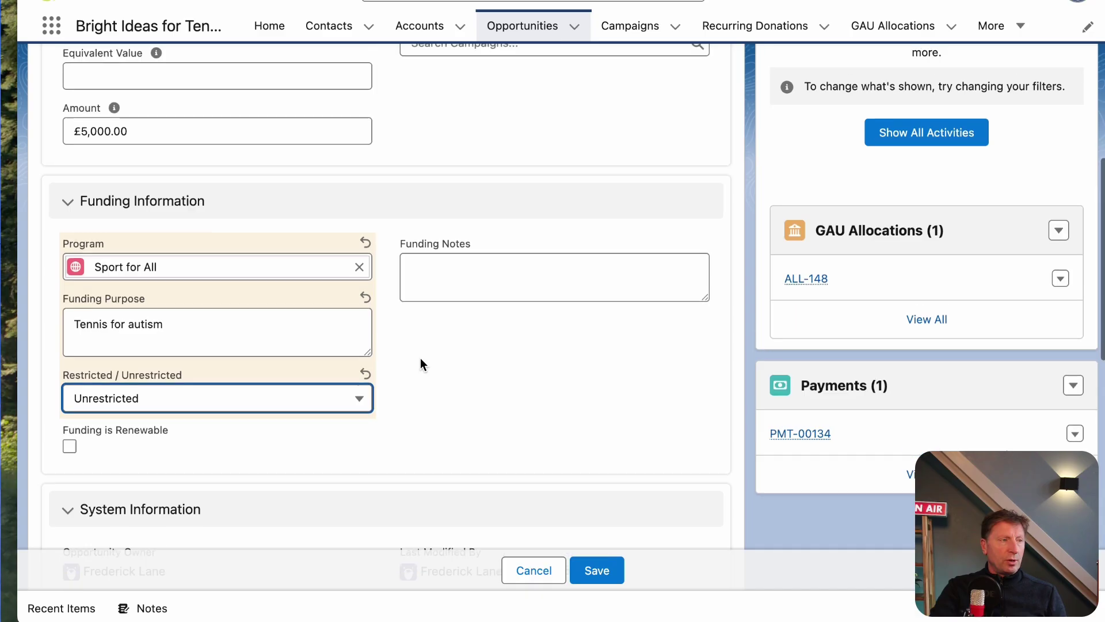
pyautogui.scroll(2, 502, 250)
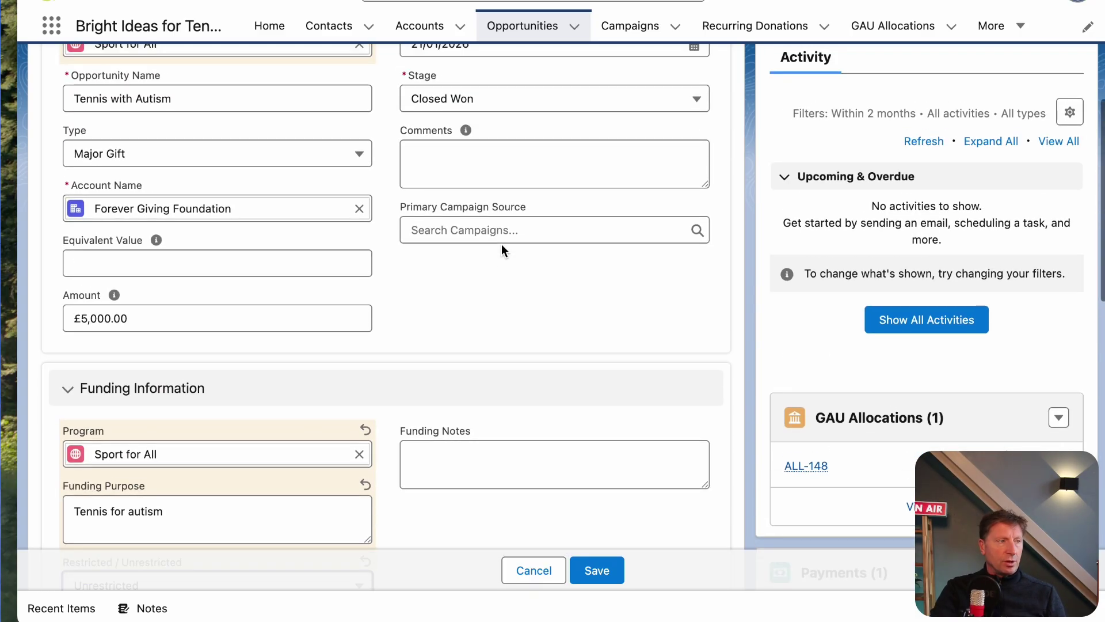
pyautogui.scroll(-3, 501, 300)
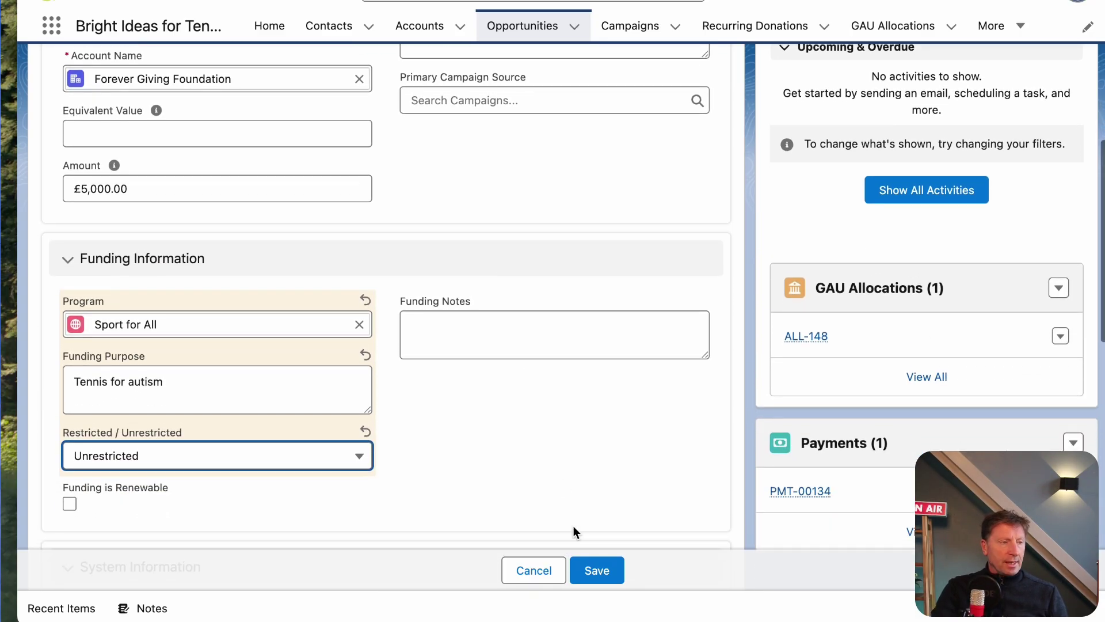
pyautogui.click(597, 573)
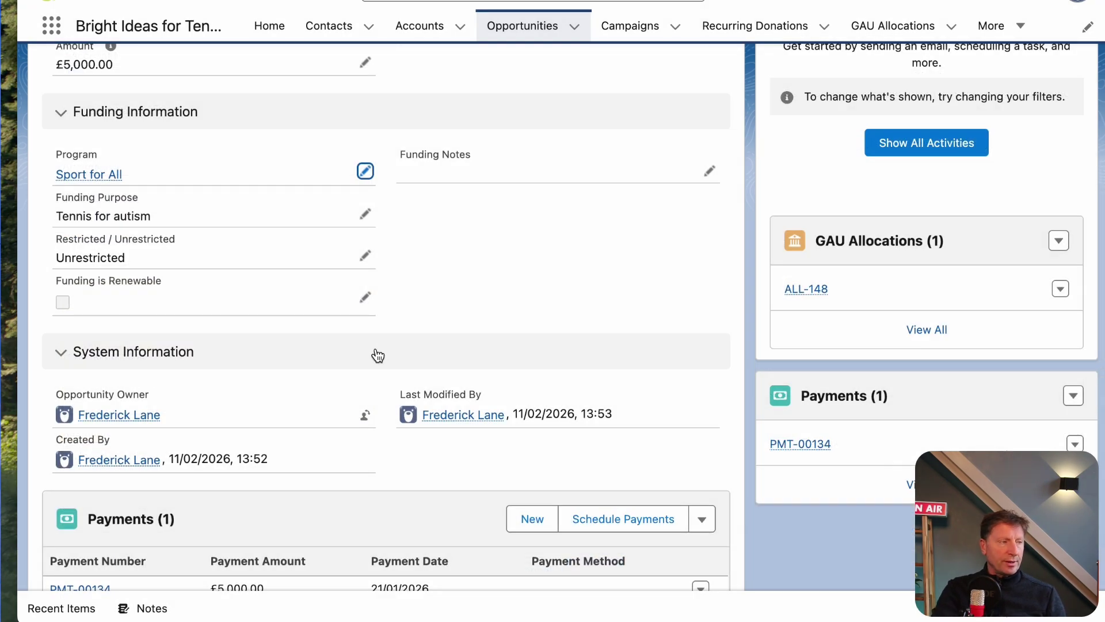
# Start a new payment for the Tennis with Autism opportunity with an amount of £5,000.00 and mark it as paid.
pyautogui.scroll(2, 374, 348)
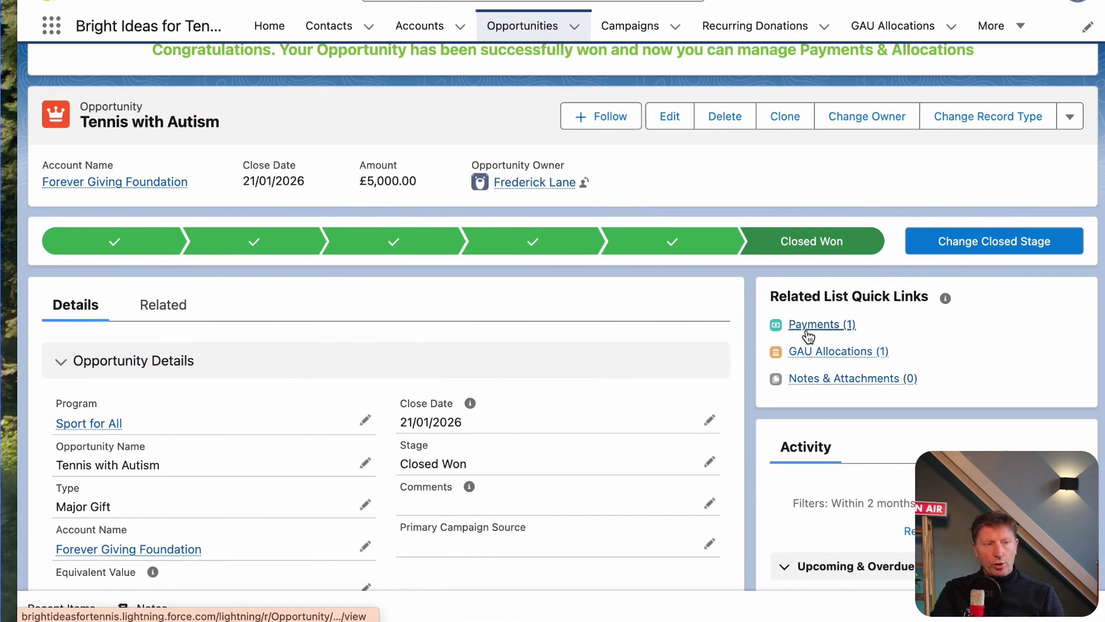
pyautogui.moveTo(817, 330)
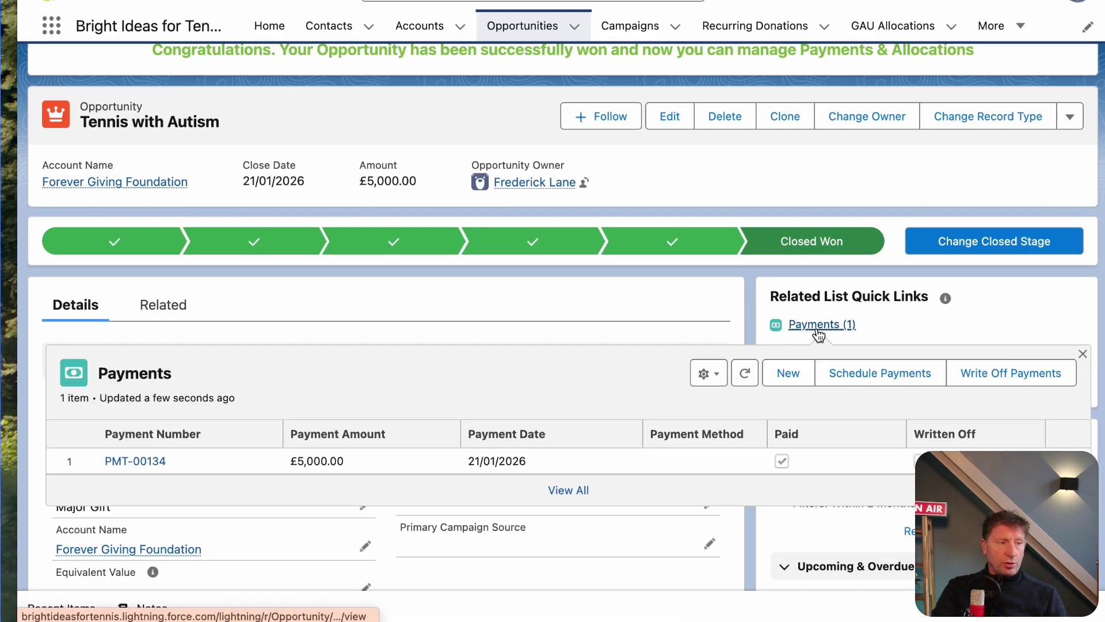
pyautogui.click(790, 373)
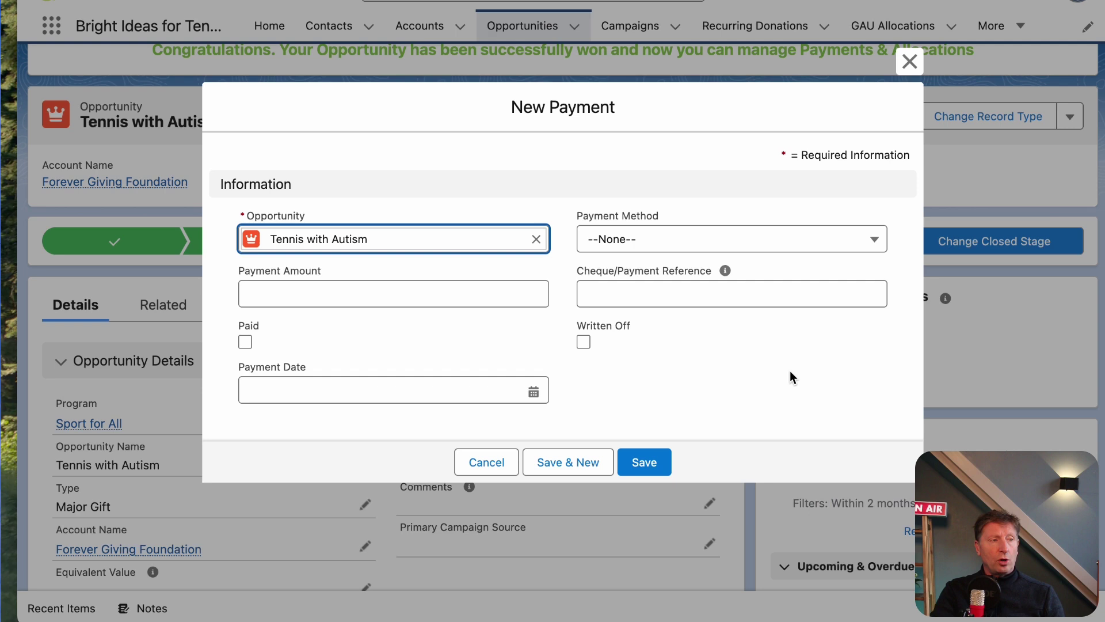
pyautogui.click(364, 285)
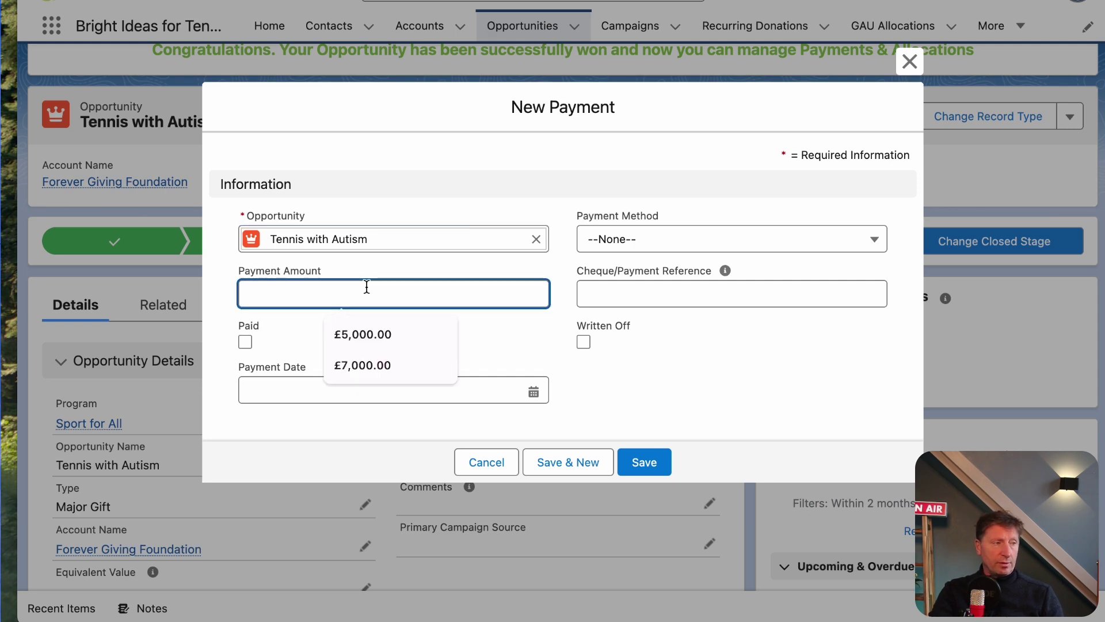
pyautogui.click(364, 334)
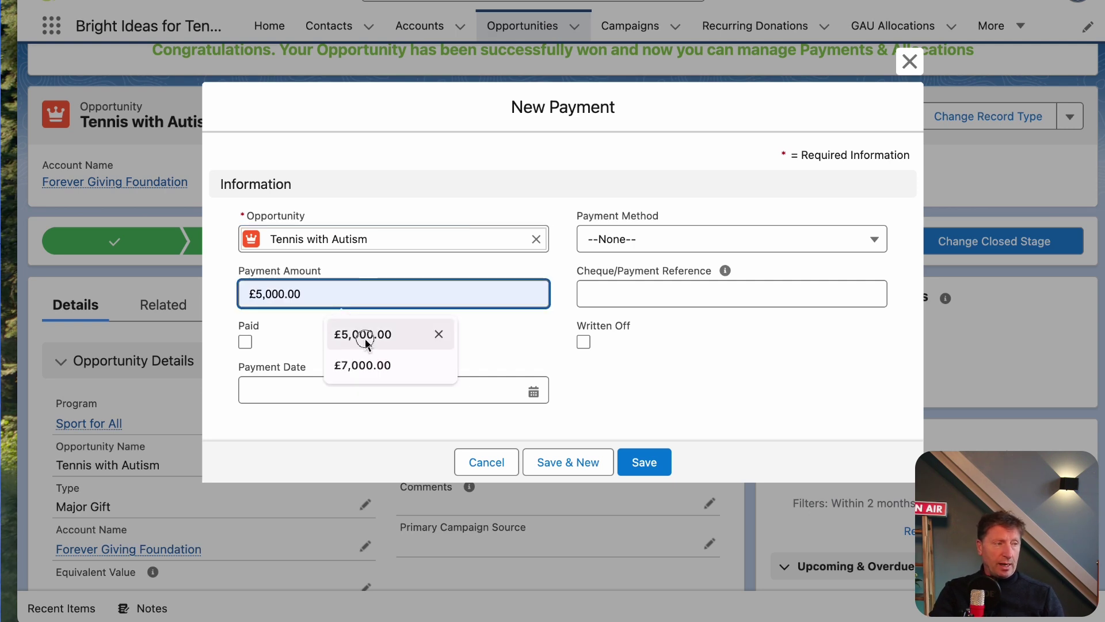
pyautogui.click(245, 343)
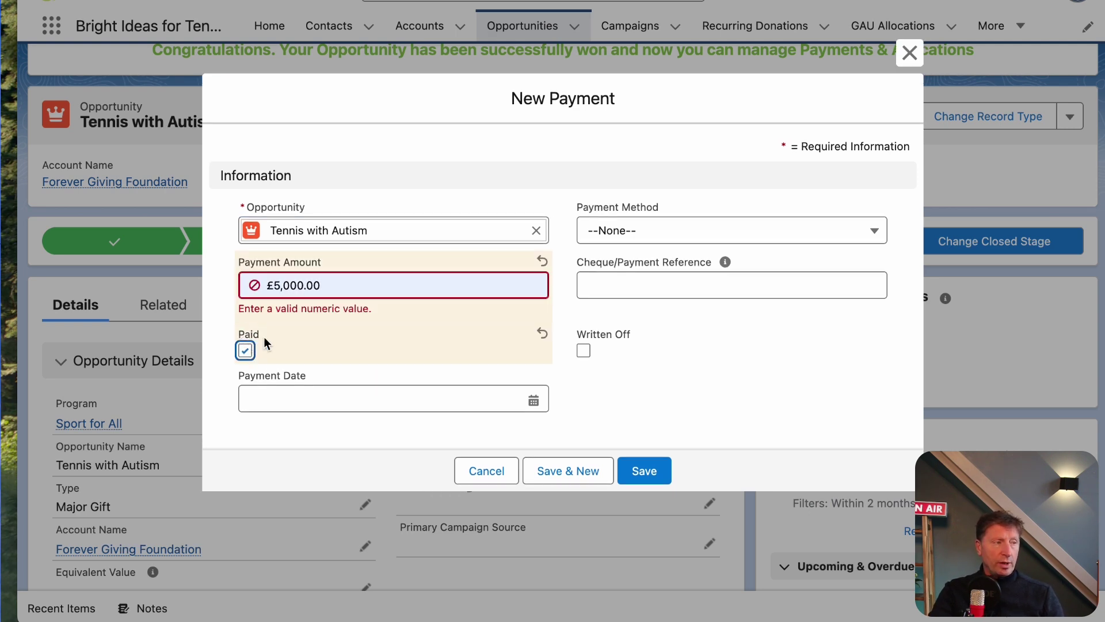
# Set the payment date to 21/01/2026 and the payment method to Bank Transfer, and save the new payment.
pyautogui.click(319, 398)
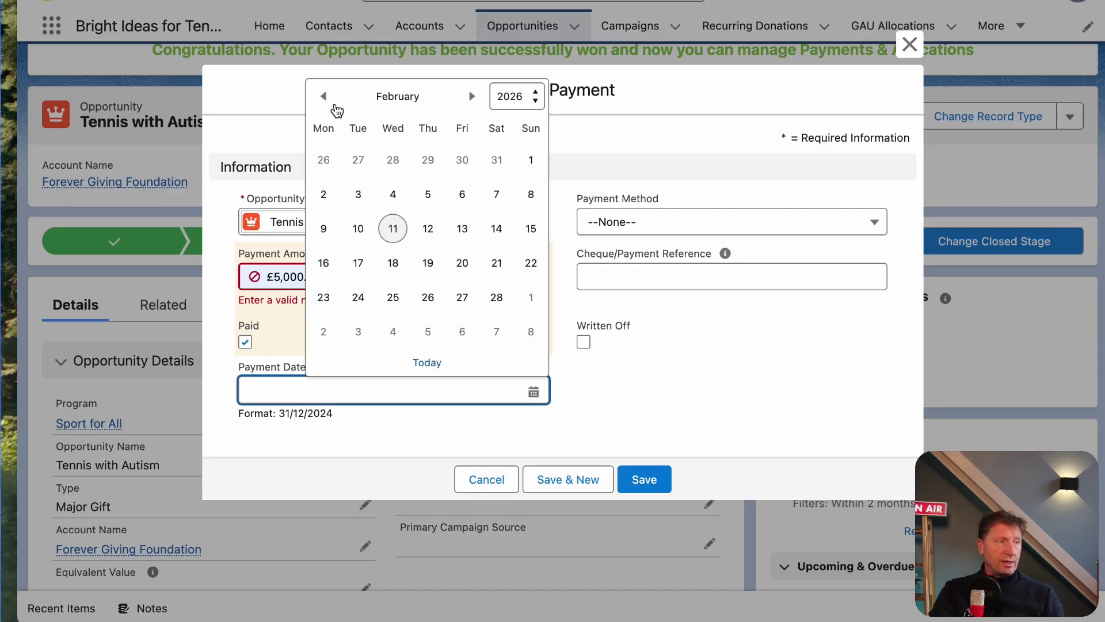
pyautogui.click(323, 96)
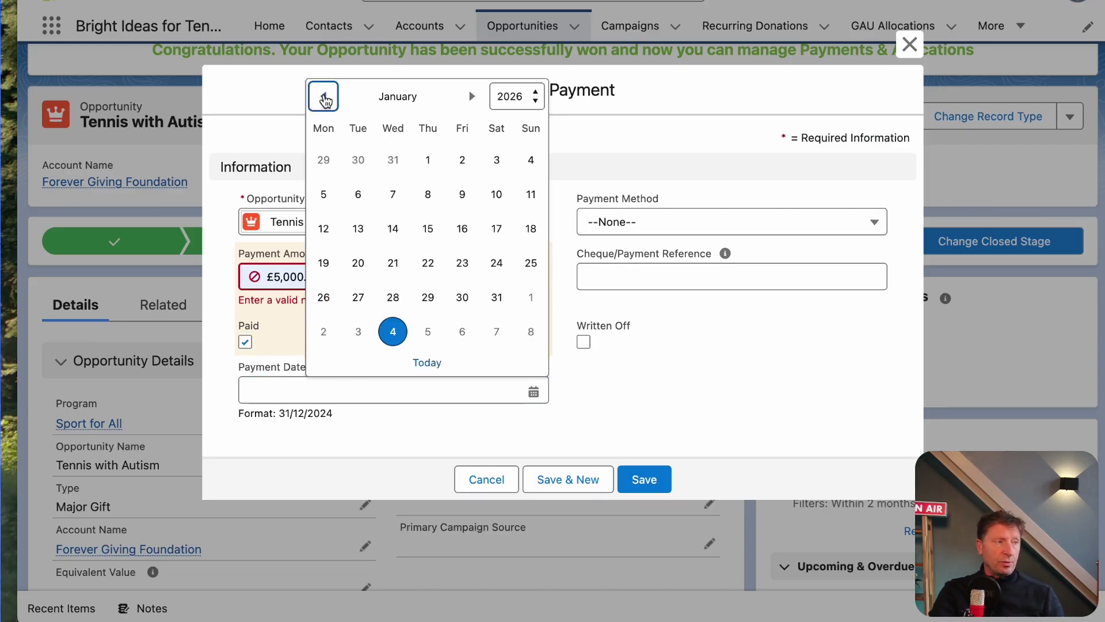
pyautogui.click(397, 264)
pyautogui.click(655, 231)
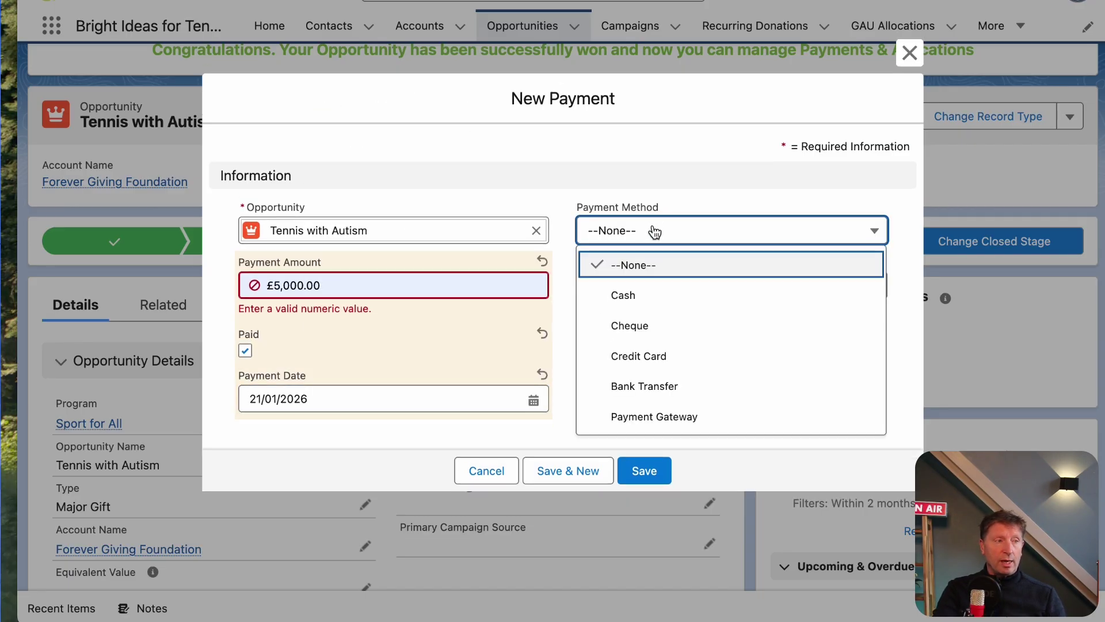
pyautogui.click(653, 386)
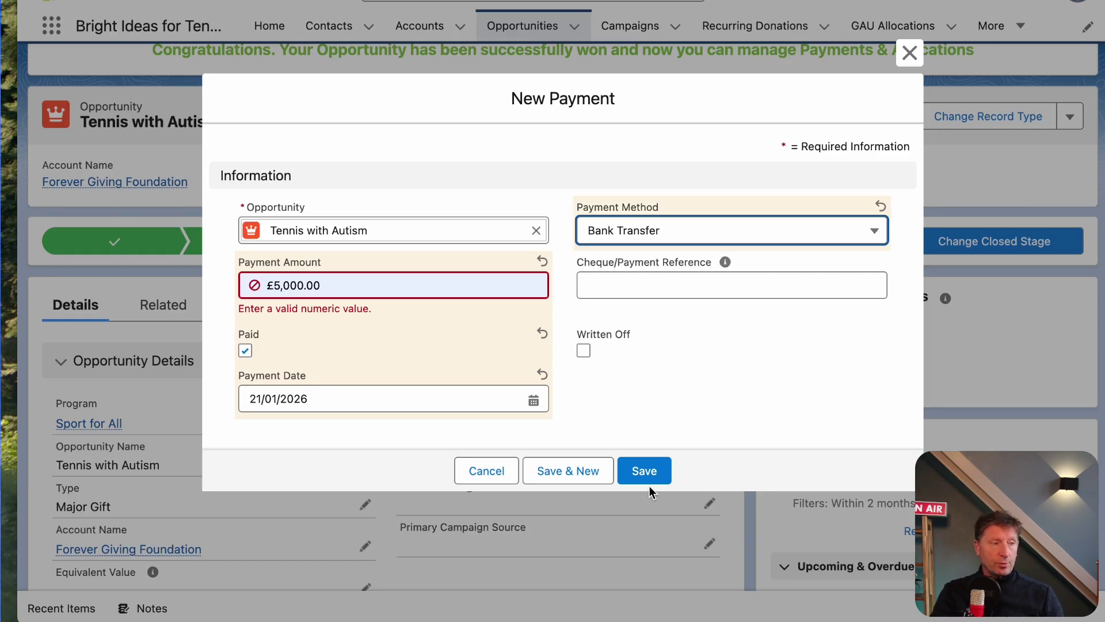
pyautogui.click(644, 471)
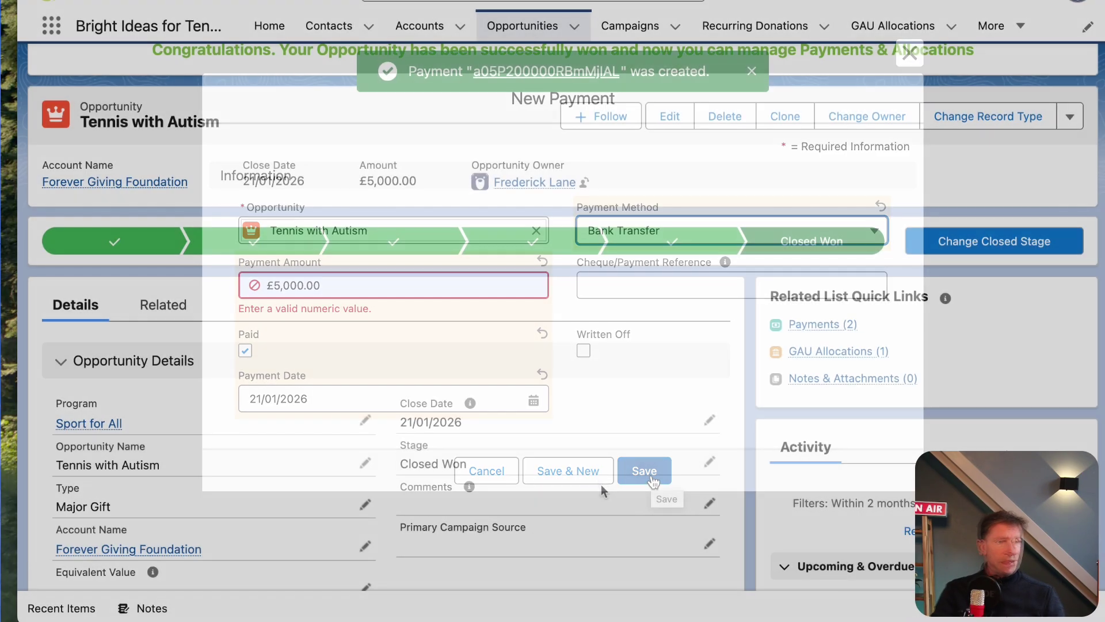
# Delete the opportunity's duplicate payment that has no payment method.
pyautogui.scroll(-5, 590, 459)
pyautogui.scroll(-5, 589, 458)
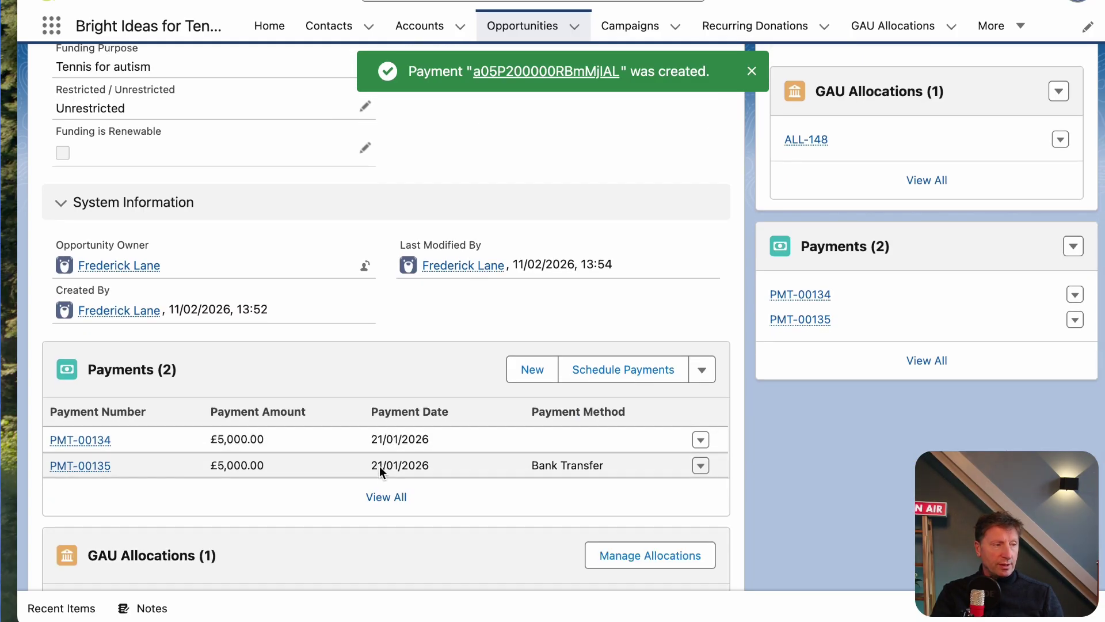
pyautogui.click(701, 441)
pyautogui.click(676, 460)
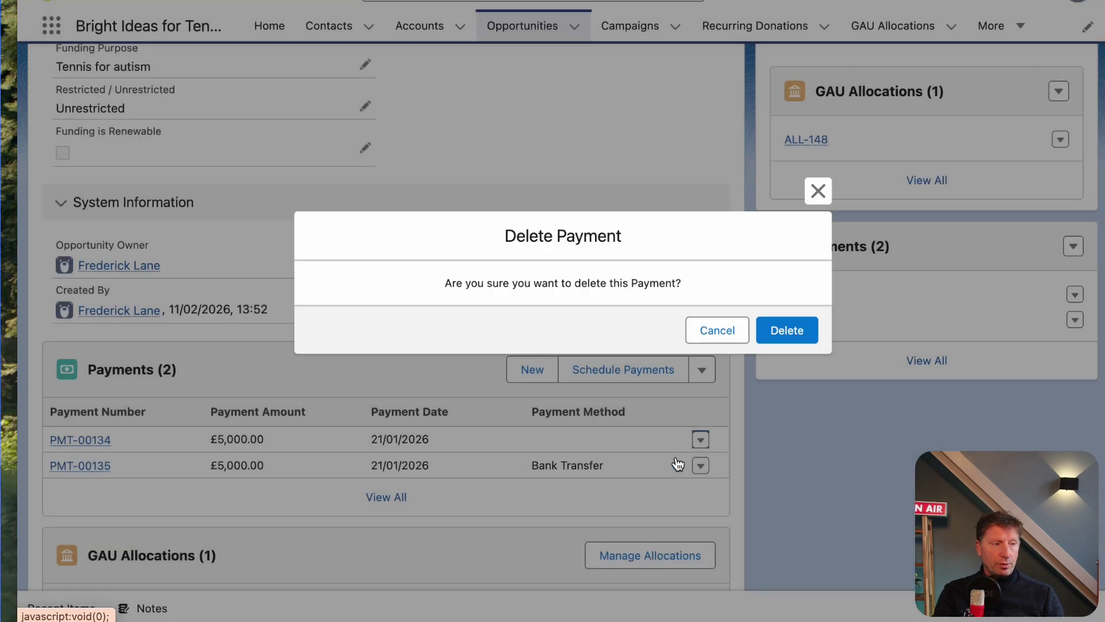
pyautogui.click(791, 330)
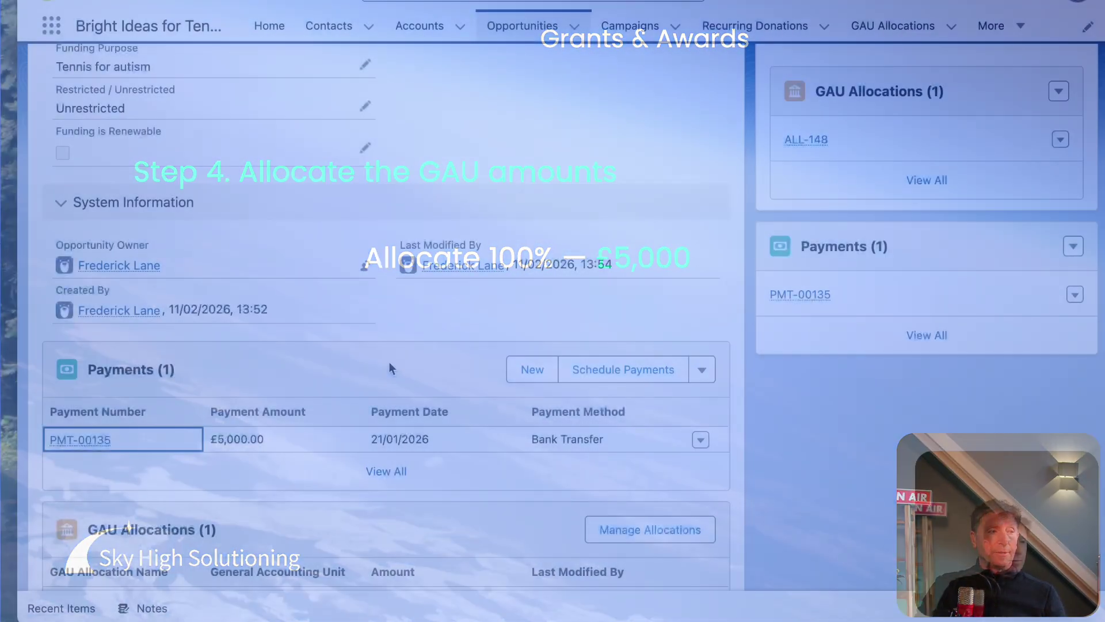
# Review the opportunity's details, funding information, payments and GAU allocations.
pyautogui.scroll(10, 389, 362)
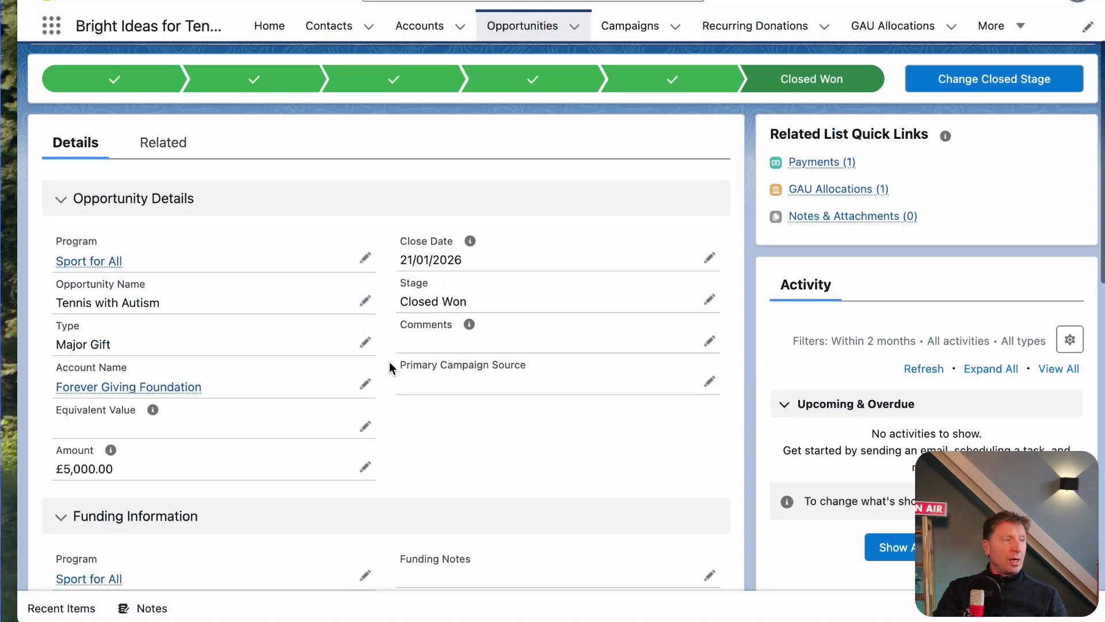
pyautogui.scroll(-2, 393, 369)
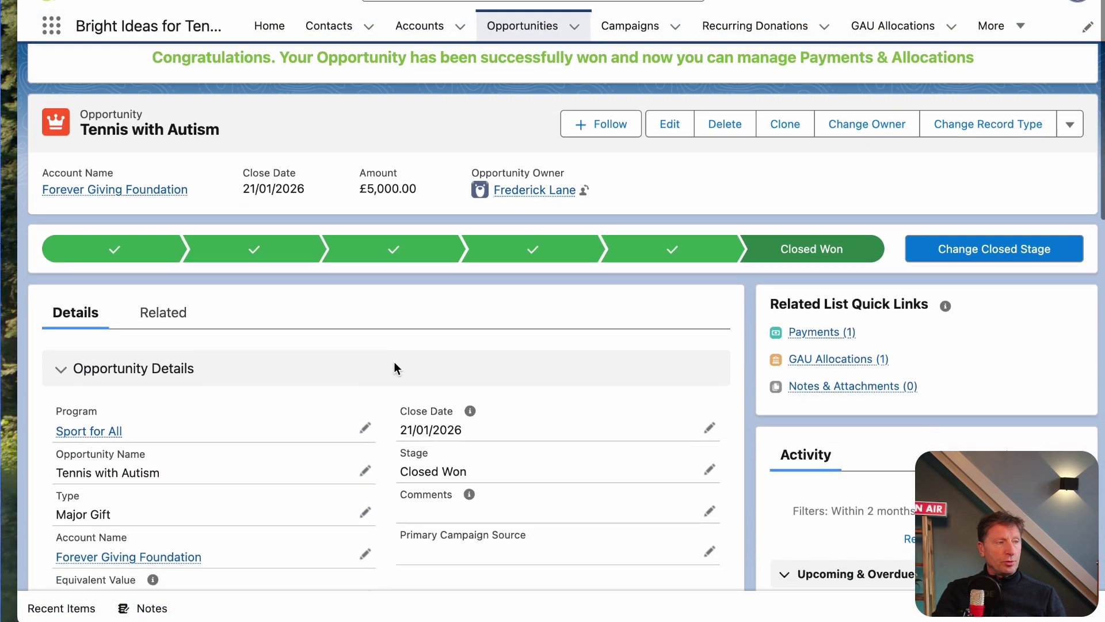
pyautogui.scroll(-10, 394, 362)
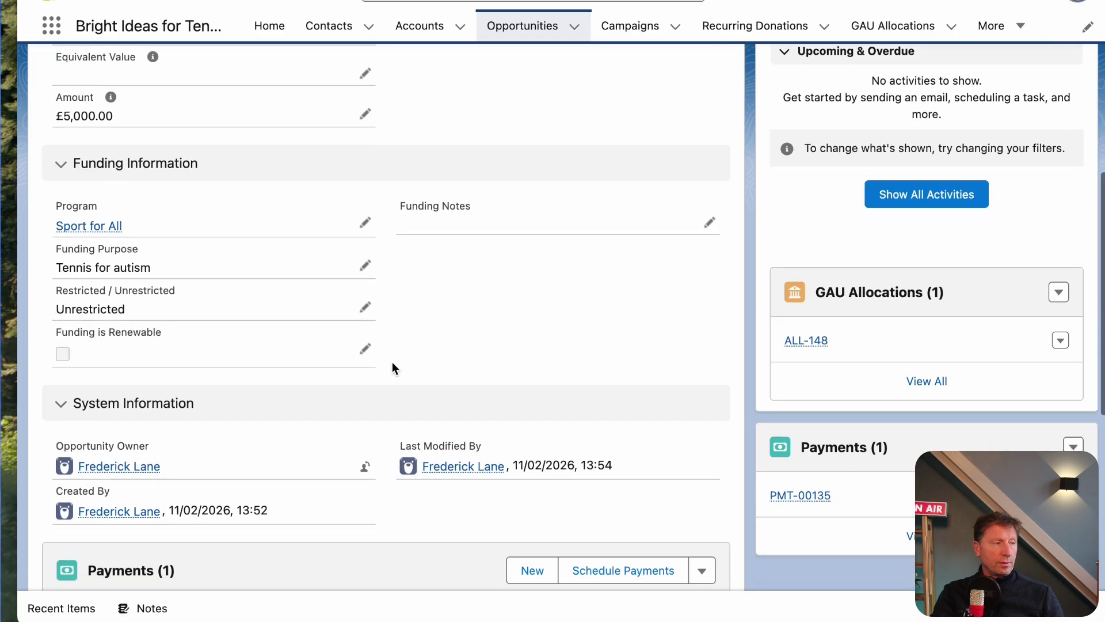
pyautogui.scroll(4, 390, 363)
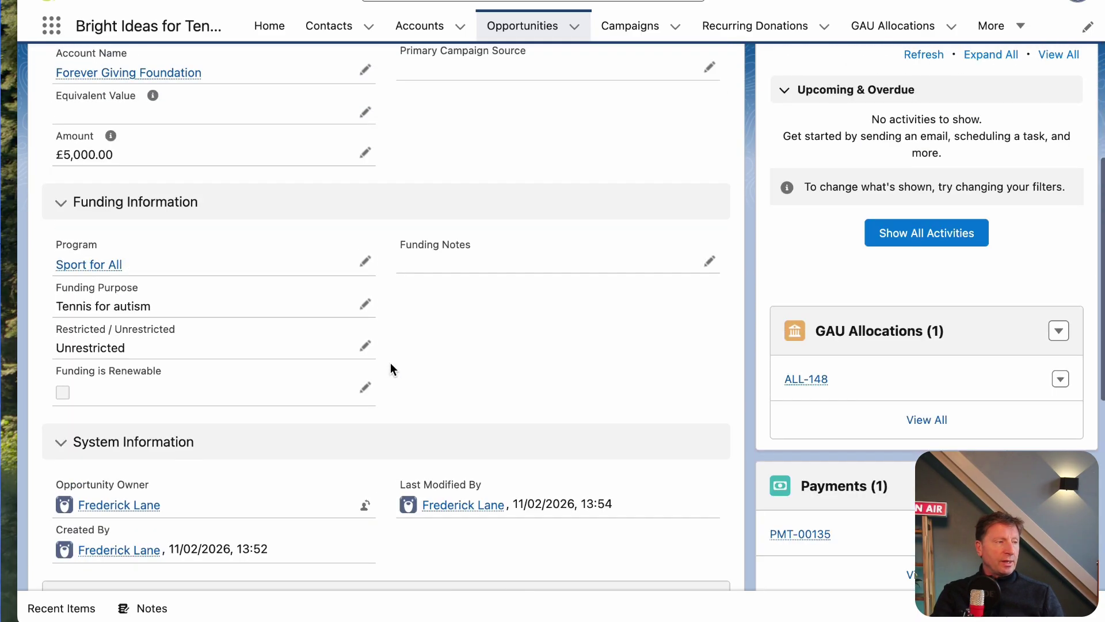
pyautogui.scroll(-4, 388, 368)
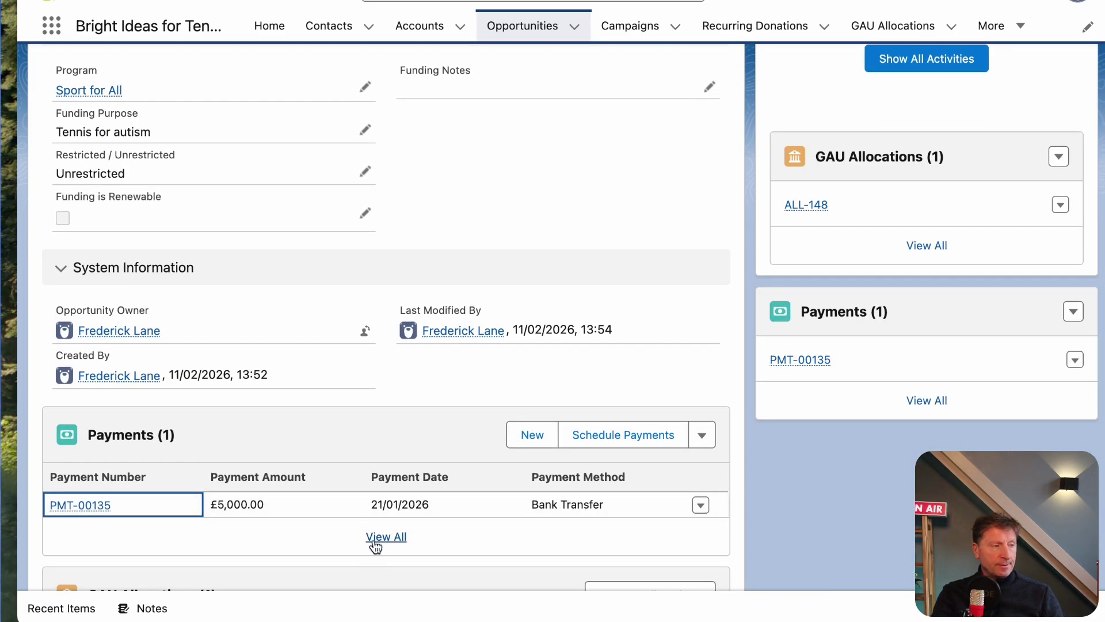
pyautogui.scroll(1, 351, 426)
pyautogui.scroll(10, 355, 418)
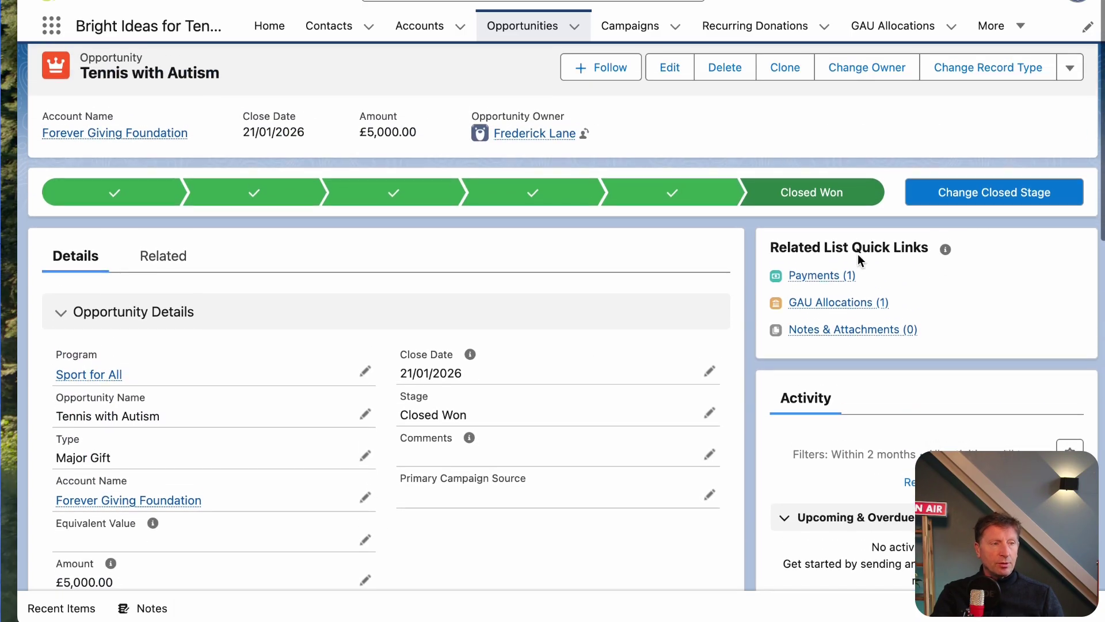
pyautogui.moveTo(840, 309)
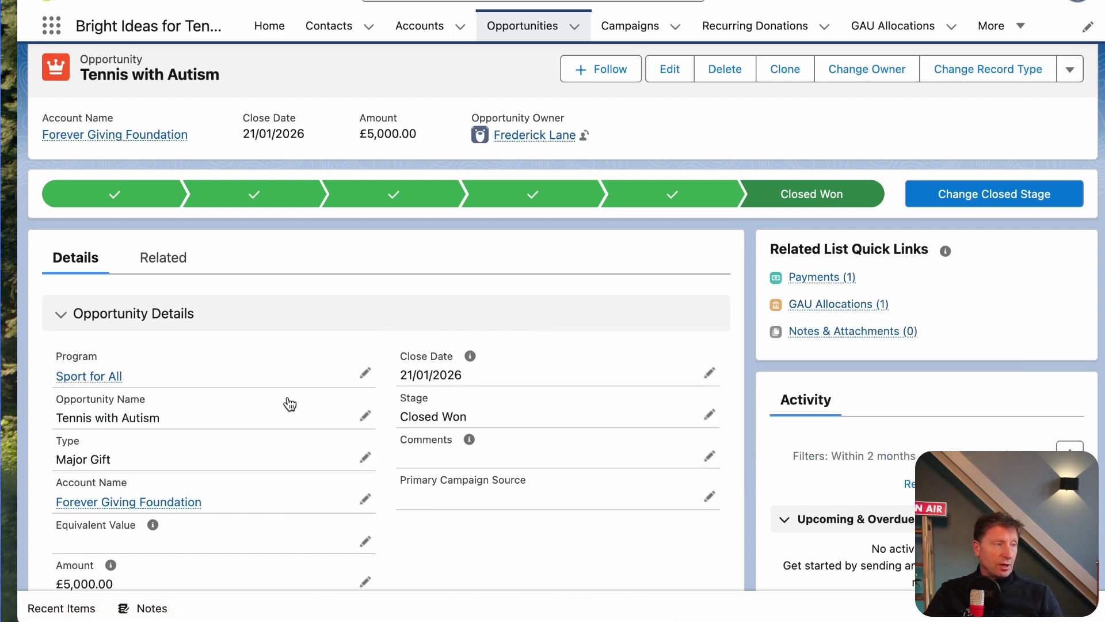
pyautogui.scroll(-12, 535, 433)
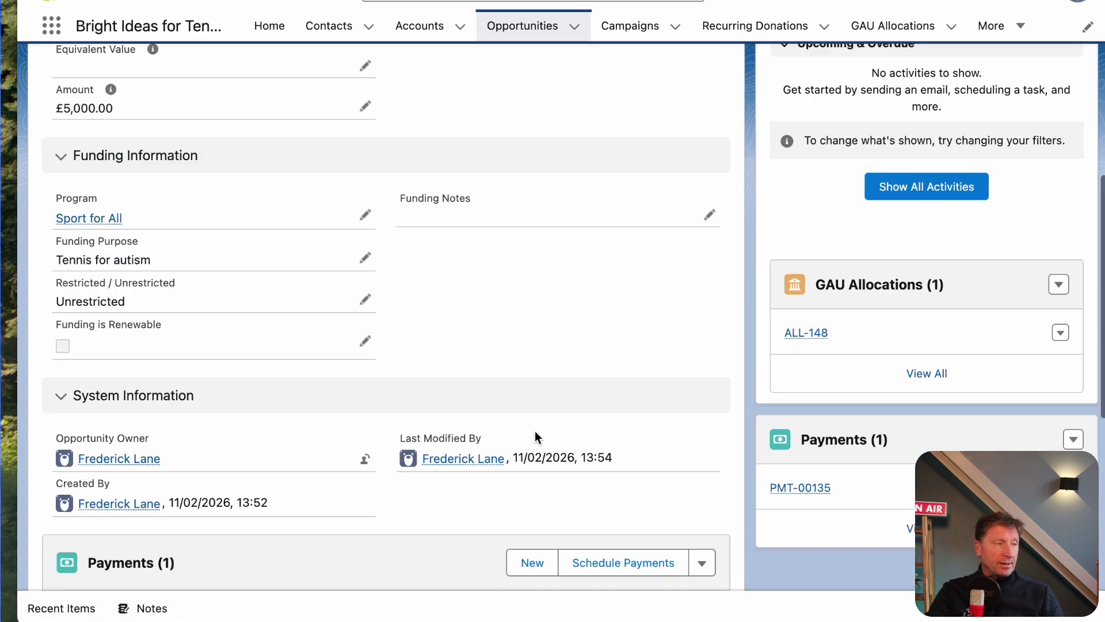
pyautogui.scroll(-1, 533, 432)
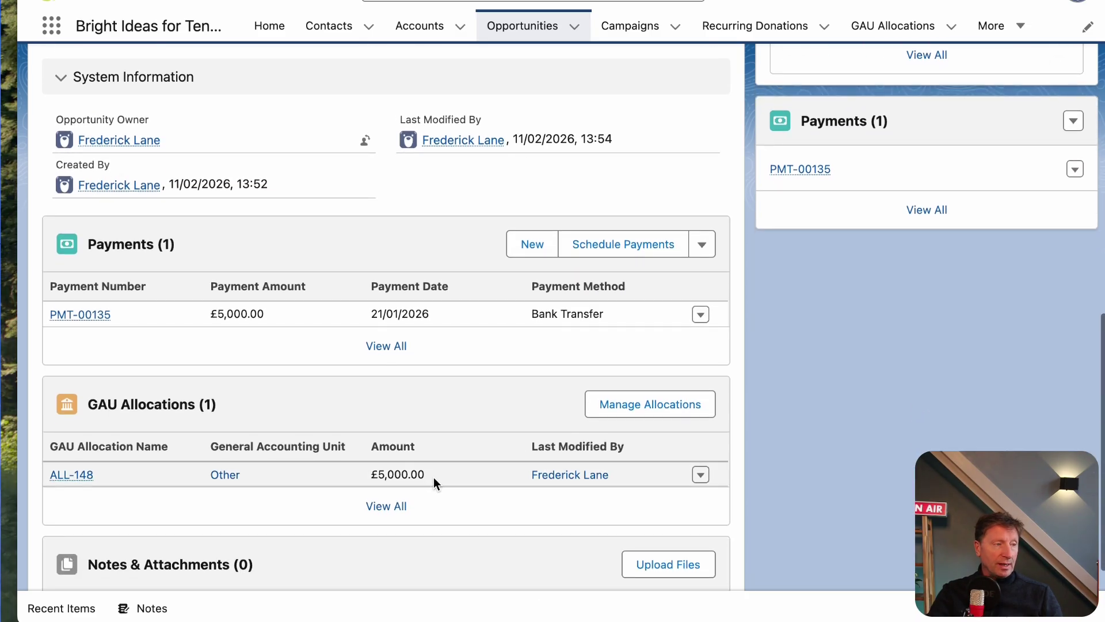